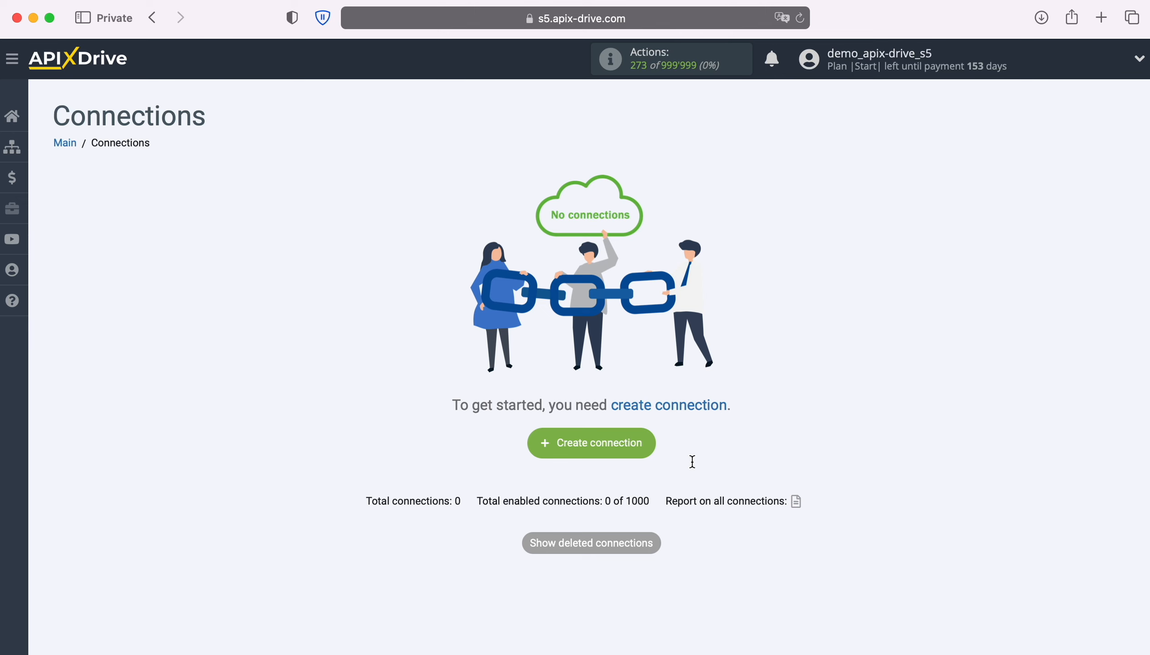
Create a new connection with Google Lead Form as the data source system.
click(648, 444)
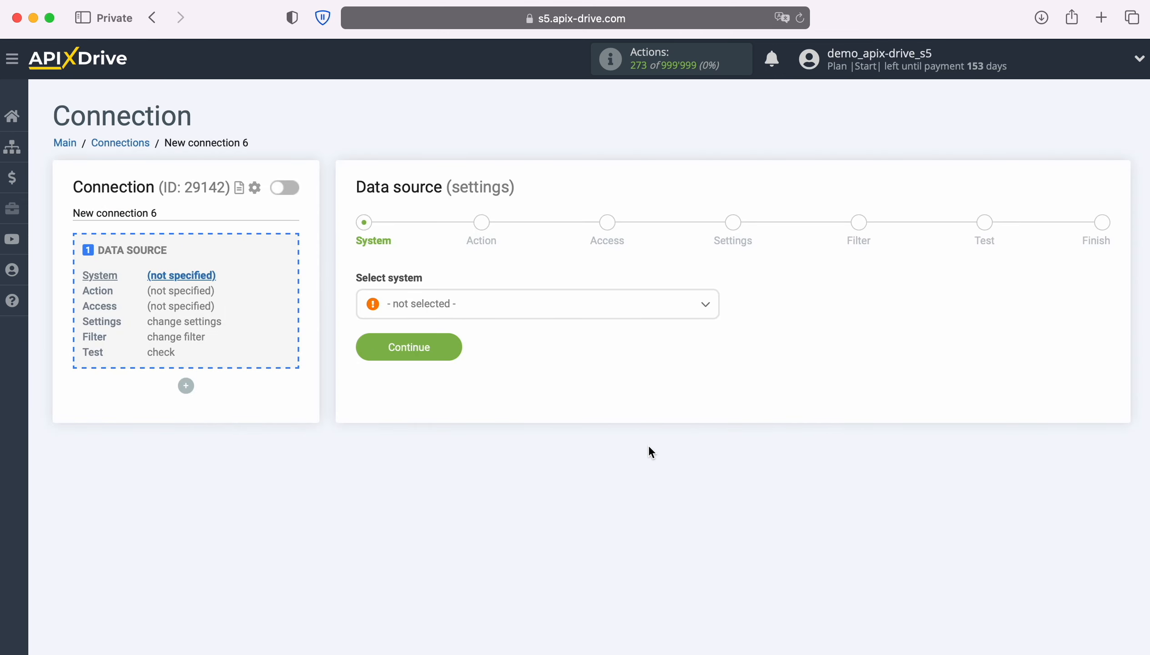
click(580, 310)
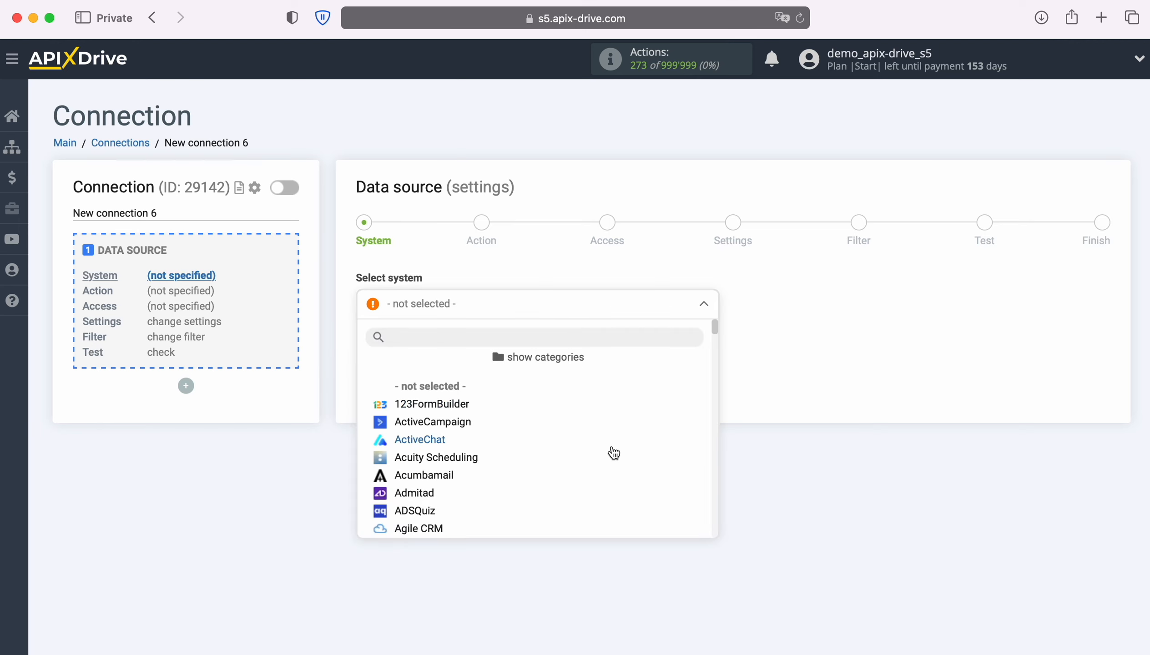
scroll(611, 451, down, 15)
scroll(613, 453, down, 15)
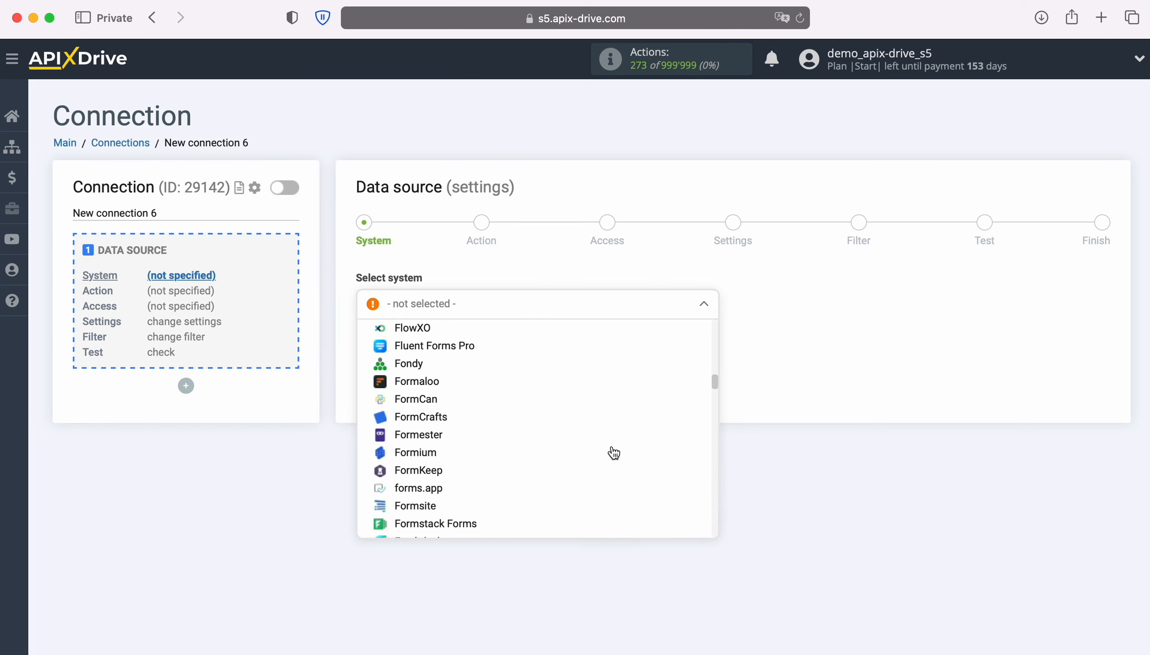
click(459, 506)
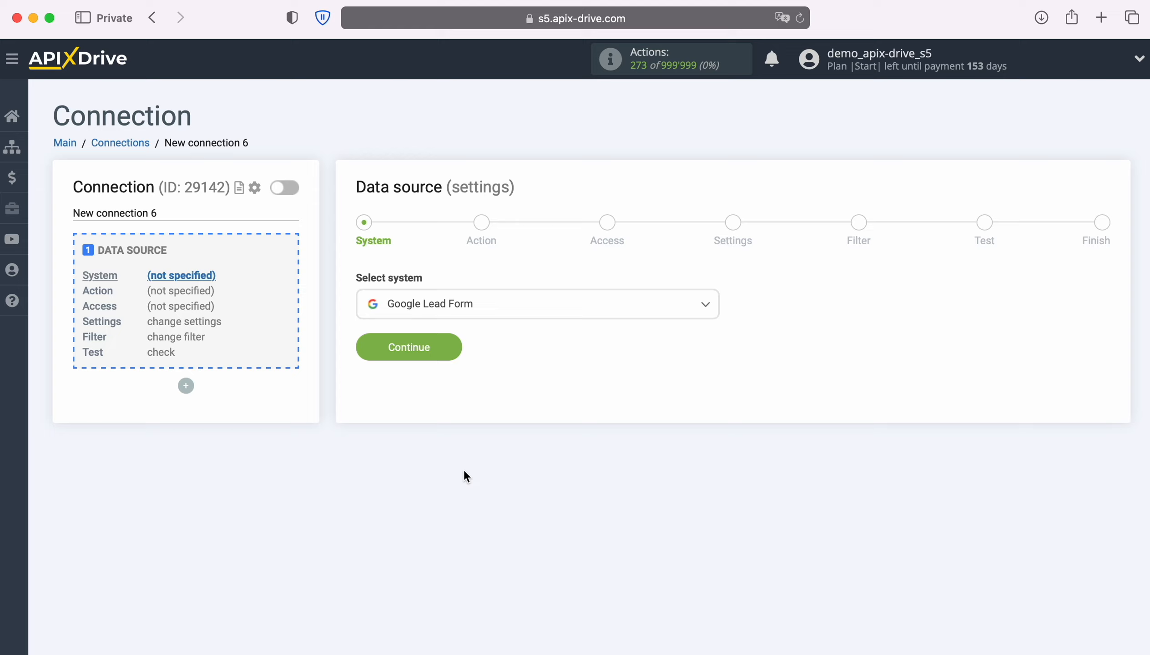
click(452, 350)
Choose Get LEADS (new) as the source action.
click(578, 311)
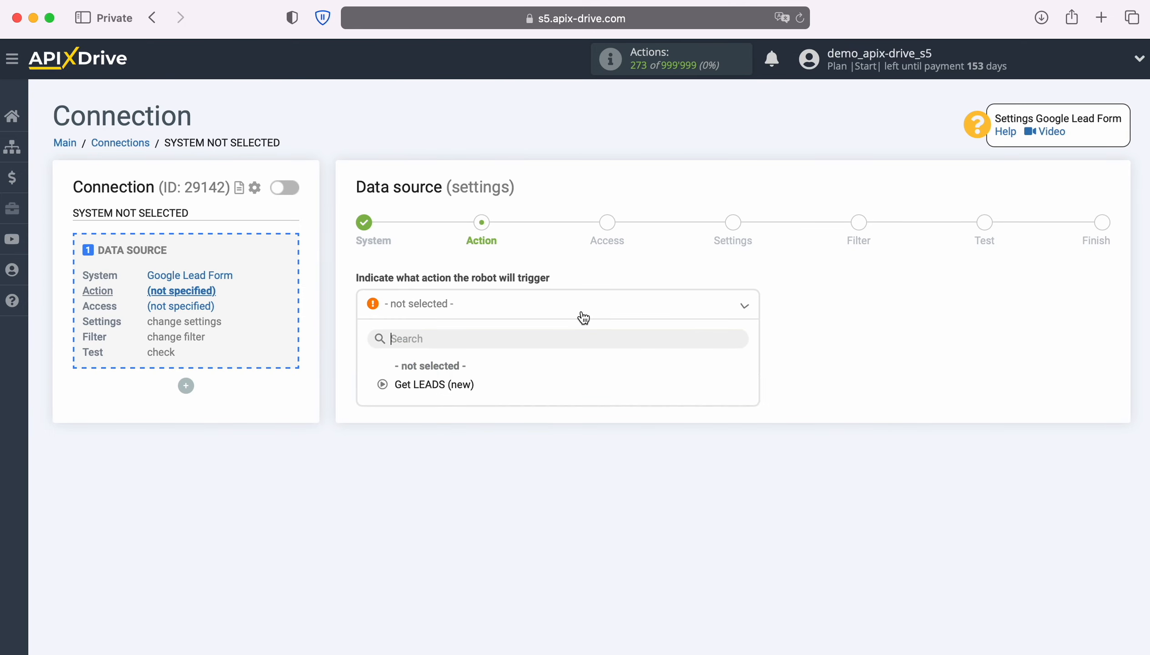
click(456, 384)
click(455, 382)
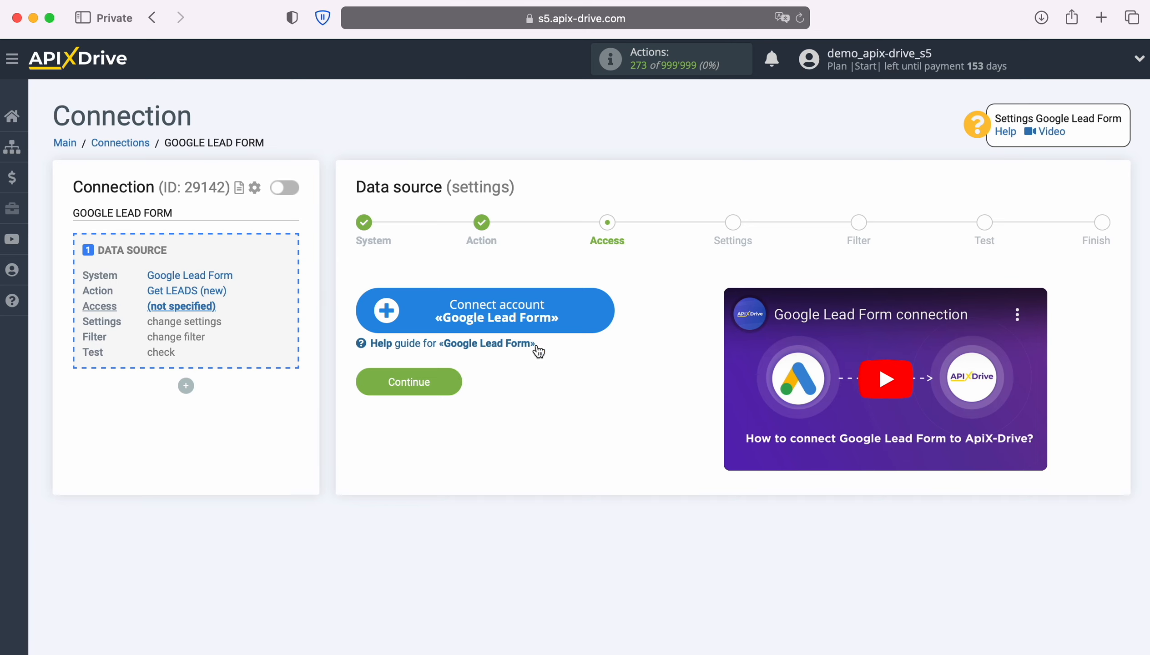
Connect a new Google Lead Form account, select it as the login, and continue to Settings.
click(608, 315)
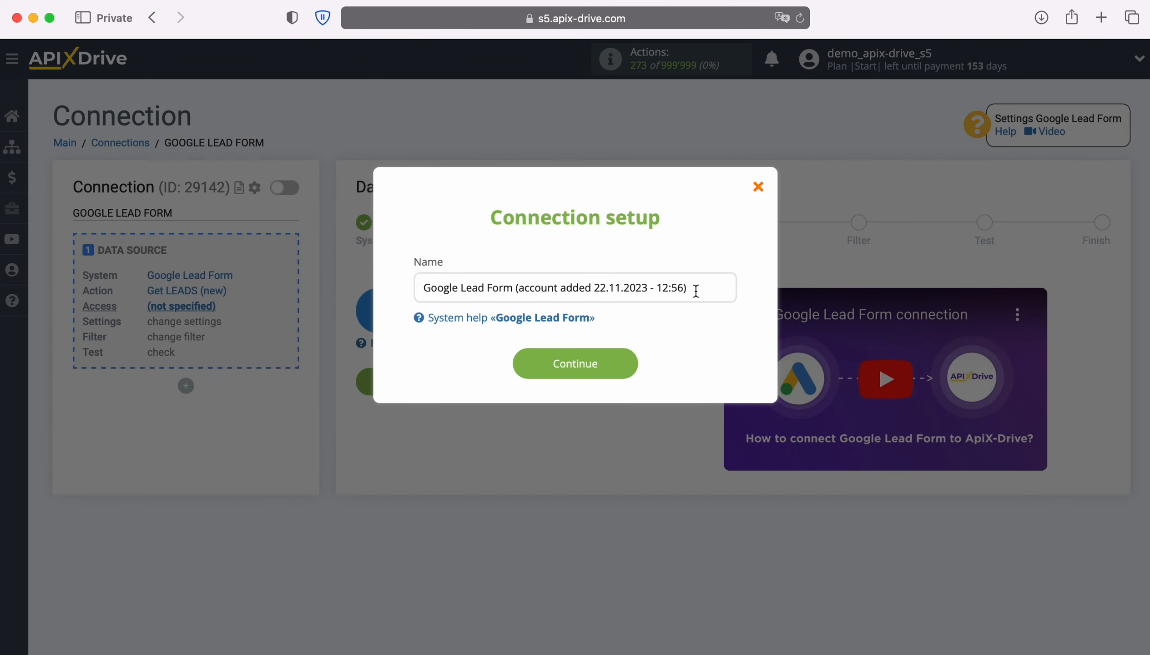
drag(695, 288, 409, 288)
click(629, 364)
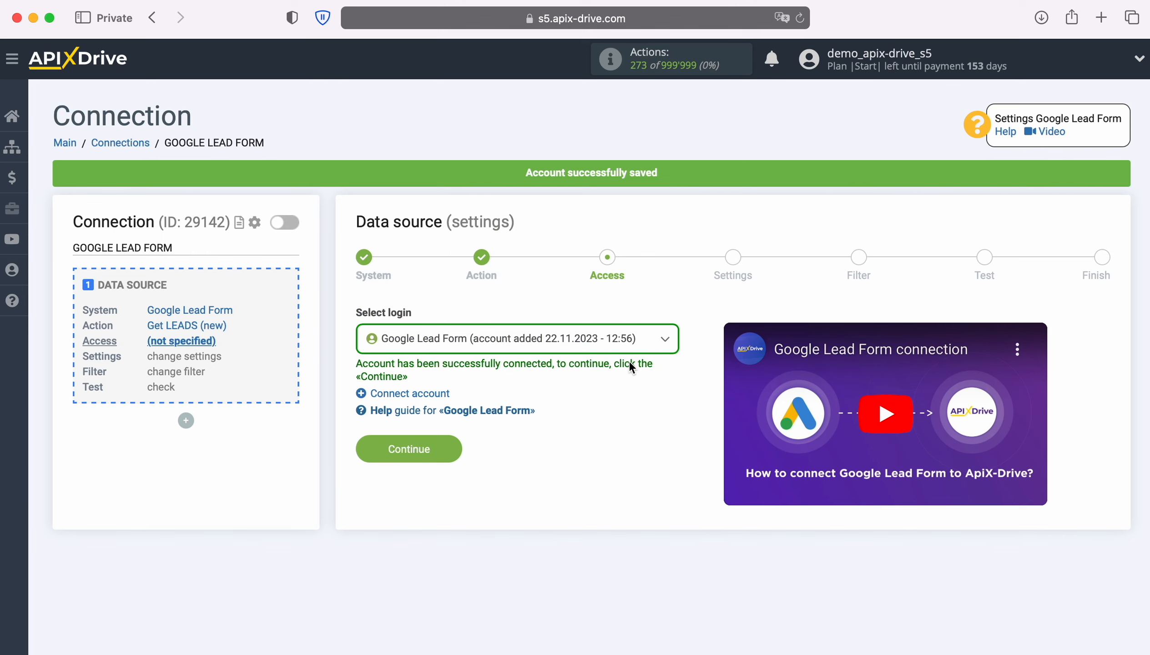
click(635, 351)
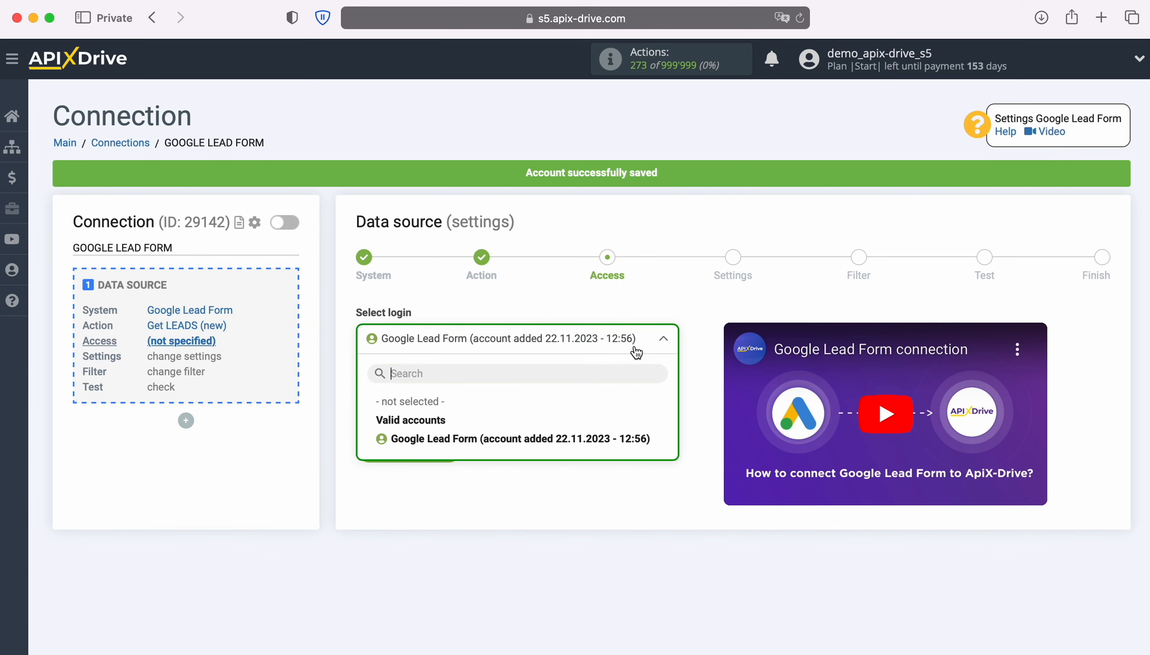
click(640, 438)
click(445, 447)
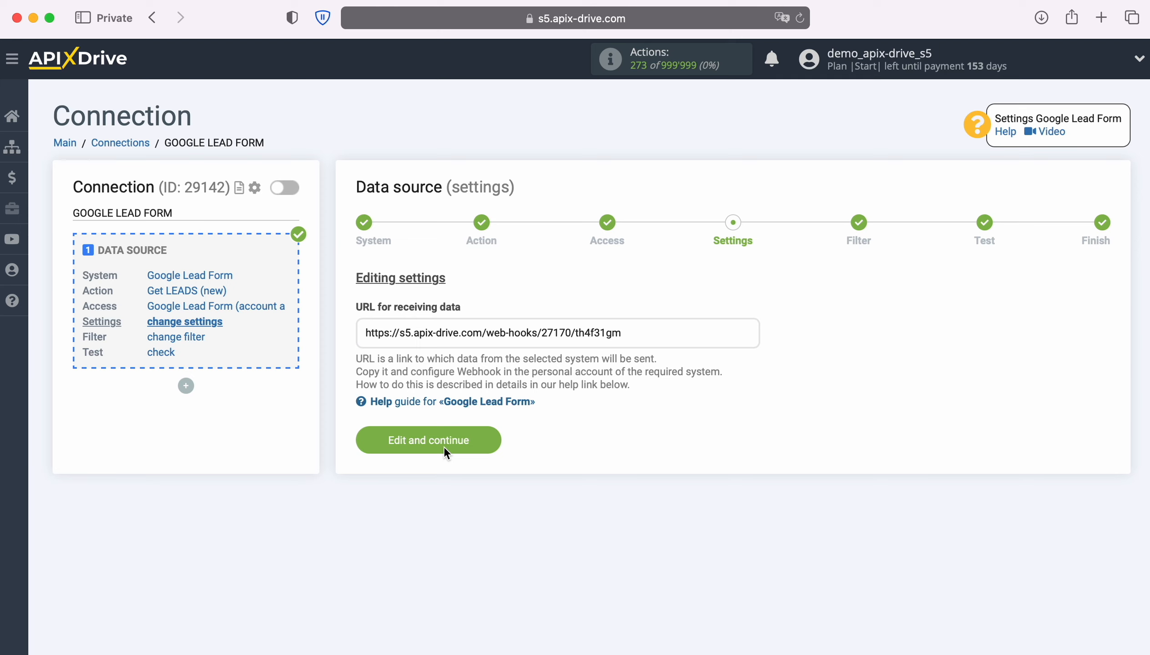
Copy the ApiX-Drive webhook URL for receiving data.
drag(365, 333, 621, 336)
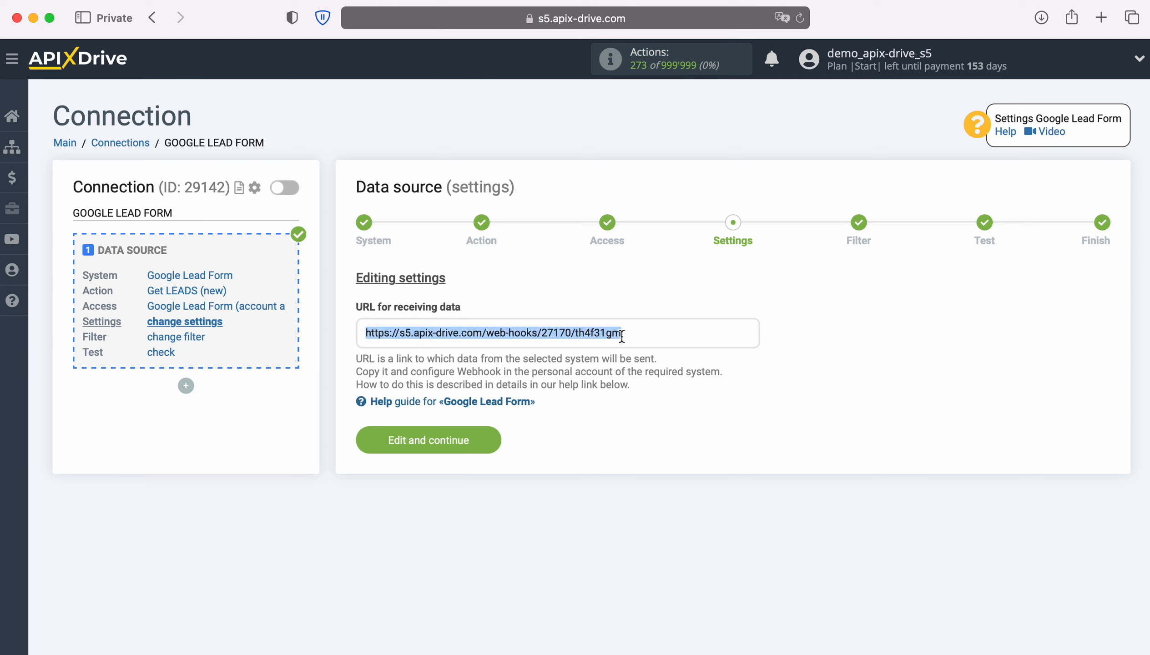
right_click(614, 335)
click(654, 424)
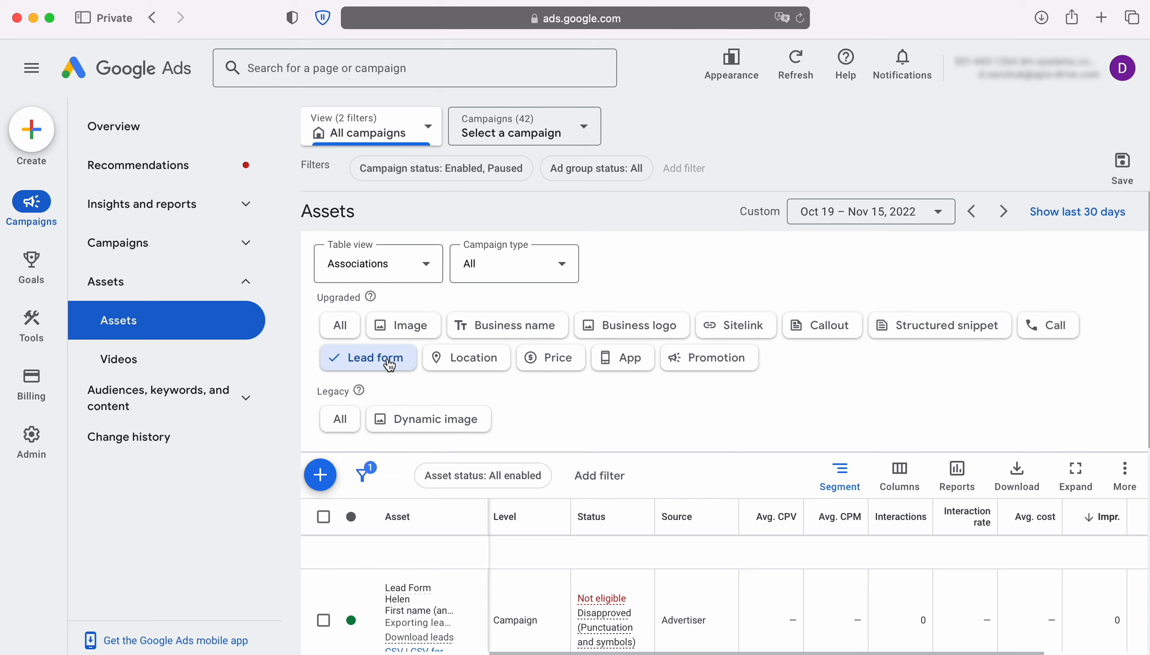
Edit Lead Form John and expand its other data integration options.
scroll(694, 411, down, 3)
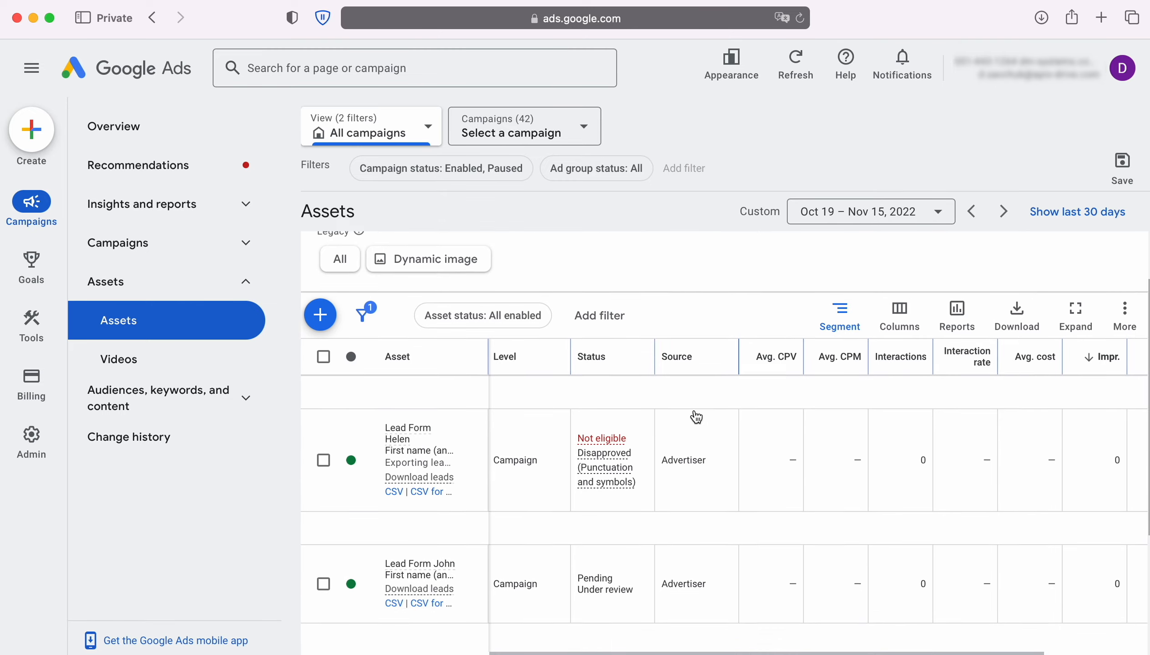
click(473, 541)
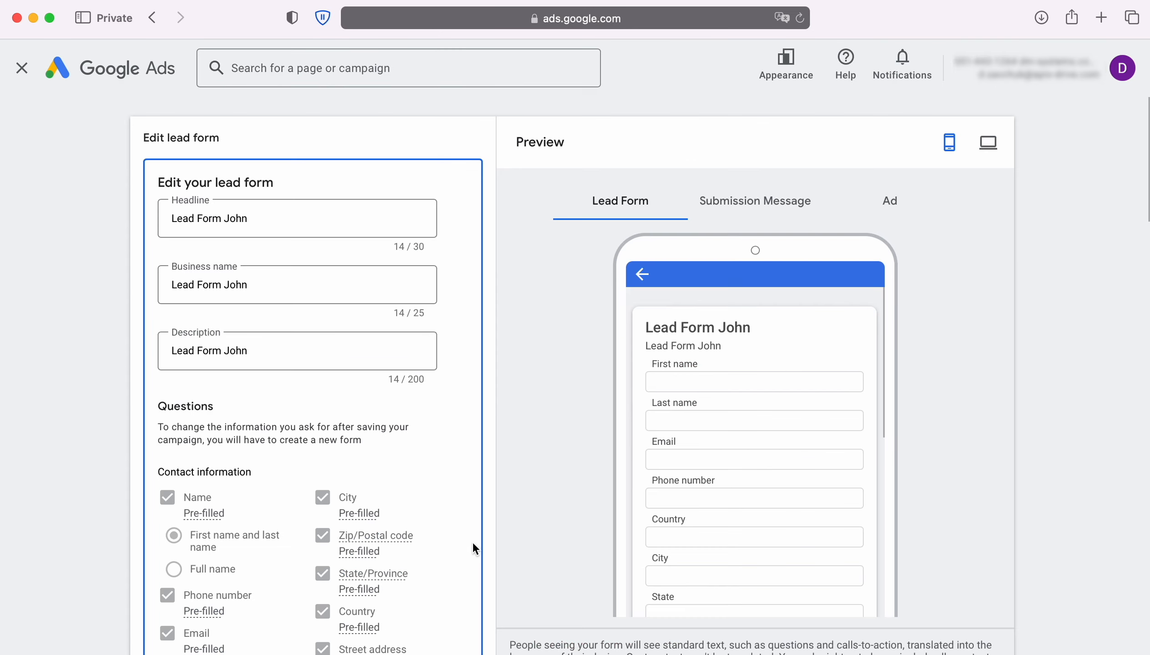
scroll(472, 537, down, 10)
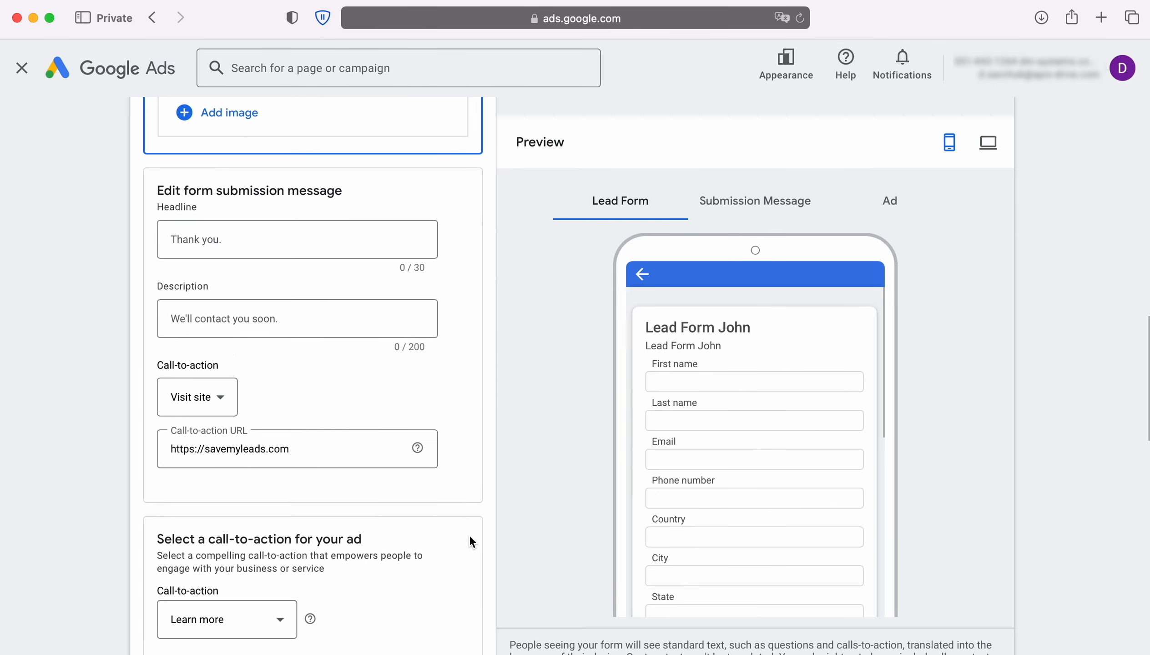
scroll(469, 536, down, 10)
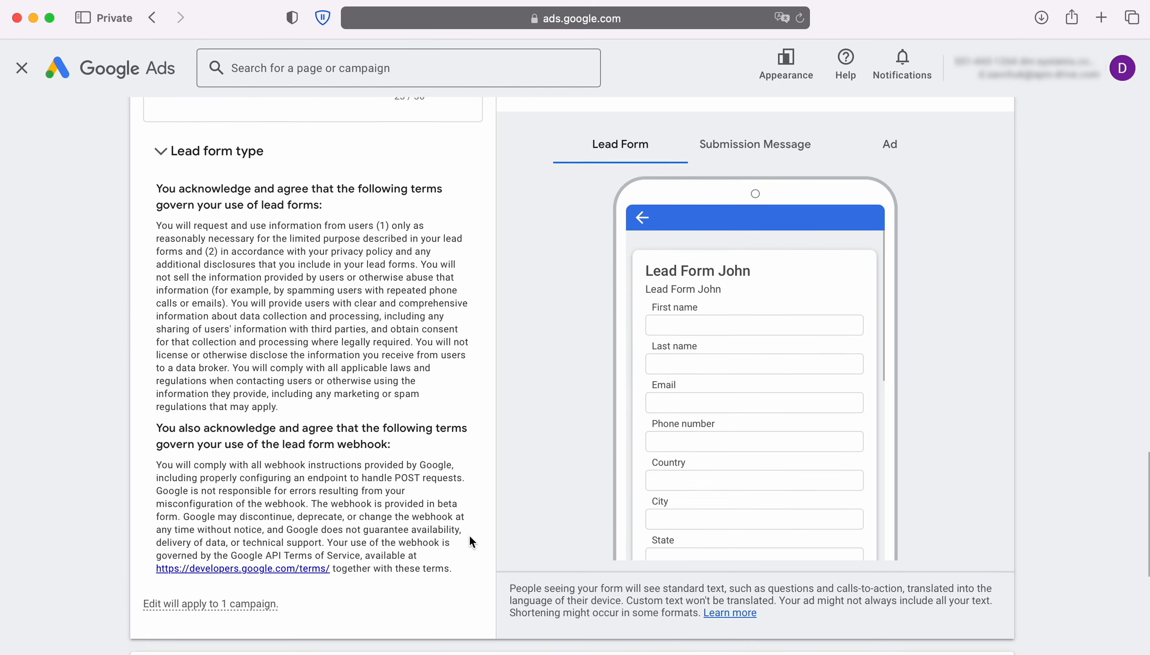
scroll(470, 537, down, 8)
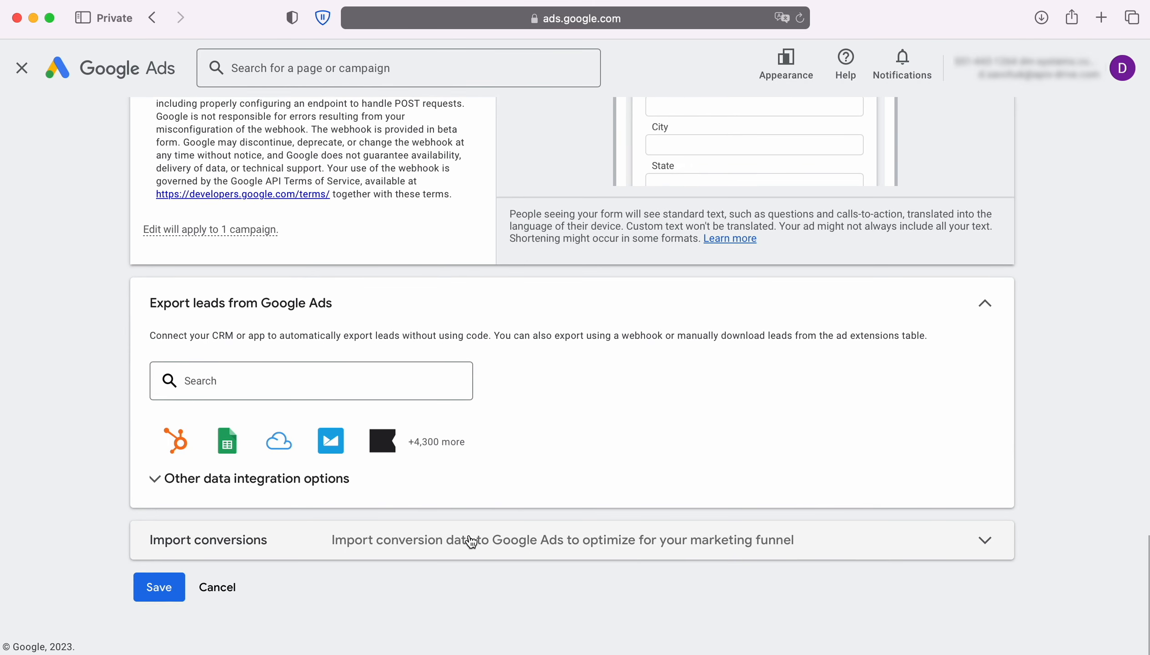
click(336, 478)
scroll(336, 479, down, 7)
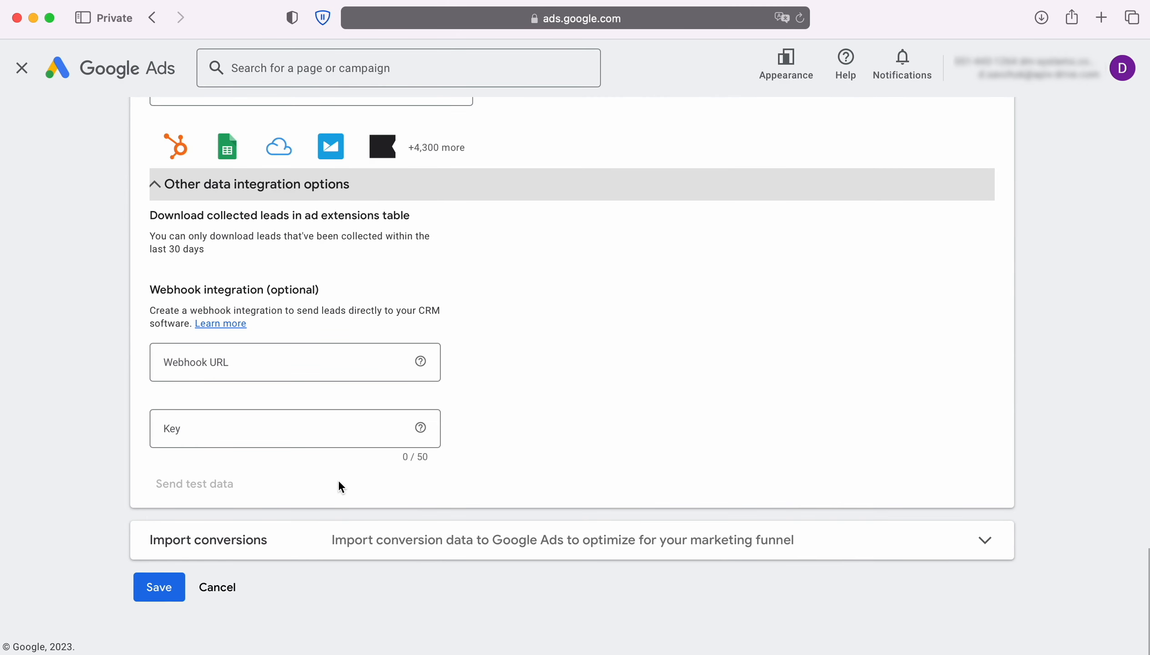
Paste the webhook URL, use its last part as Key, send test data, and save.
click(234, 362)
right_click(235, 361)
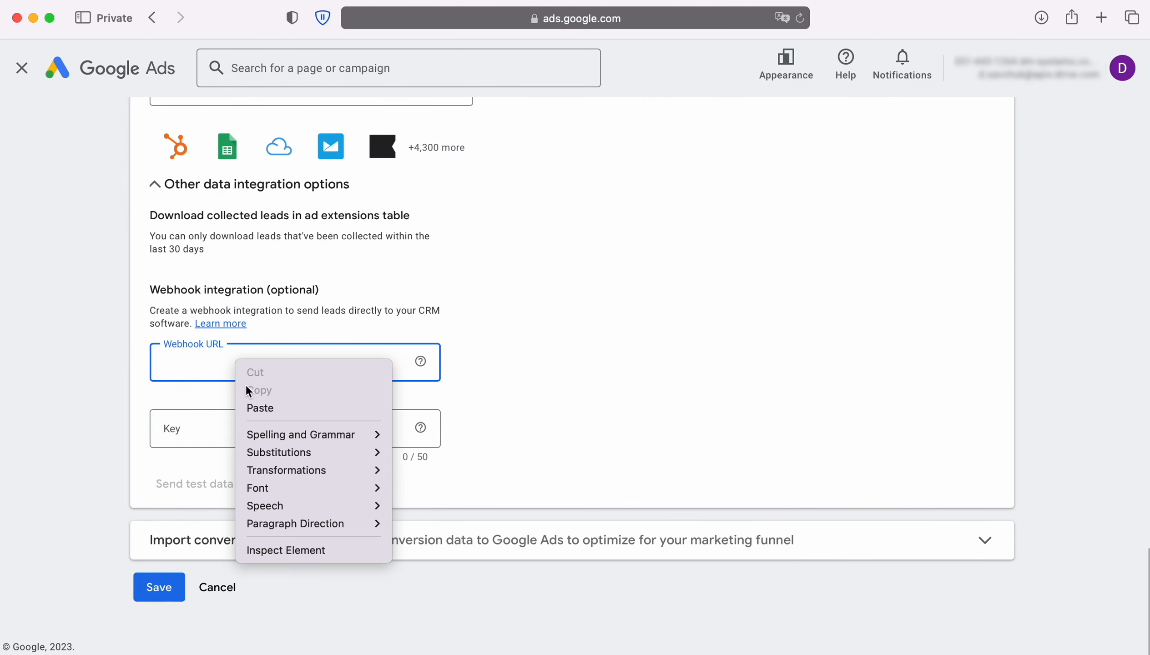
click(263, 403)
drag(368, 363, 410, 362)
right_click(407, 360)
click(436, 452)
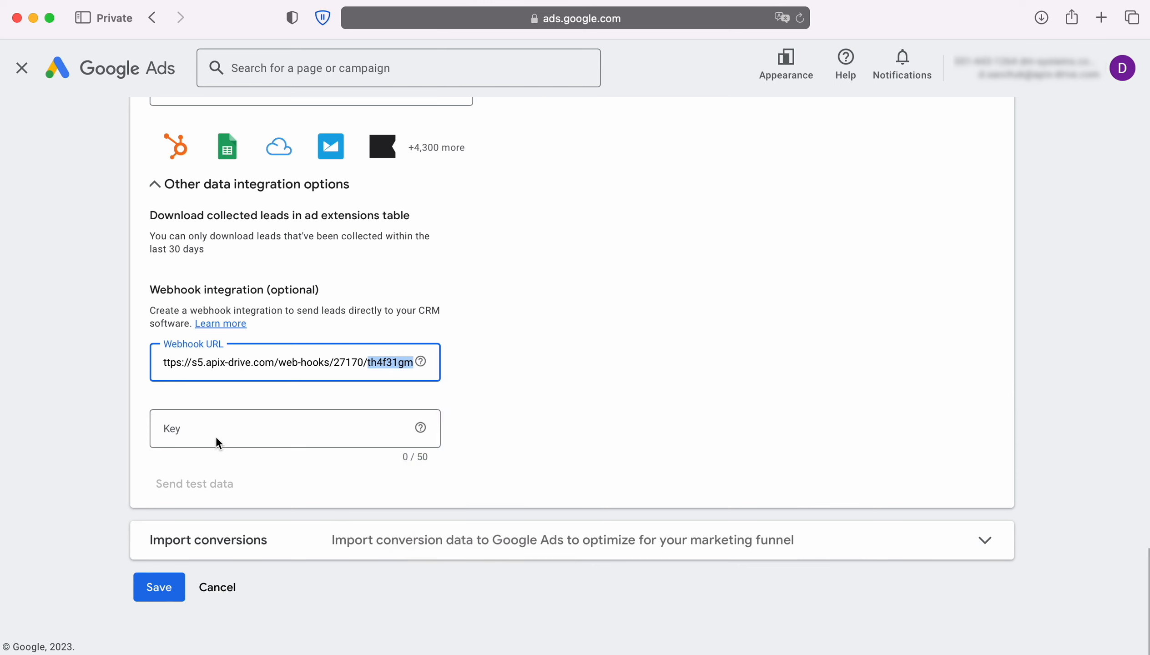
click(211, 434)
right_click(207, 431)
click(231, 477)
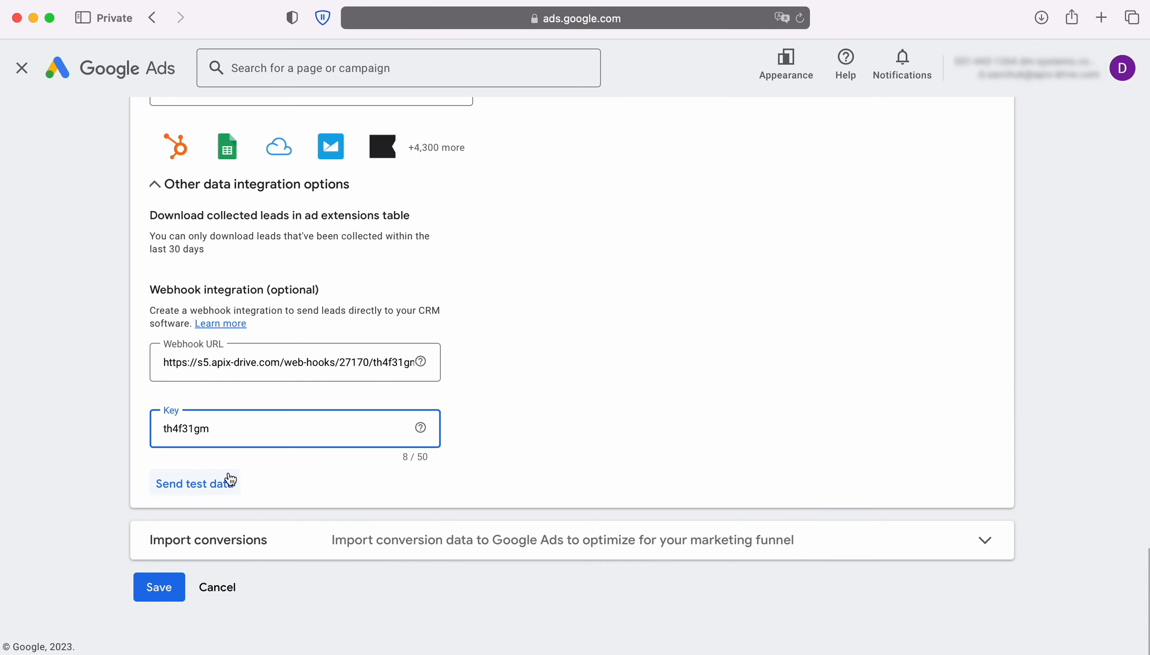
click(197, 487)
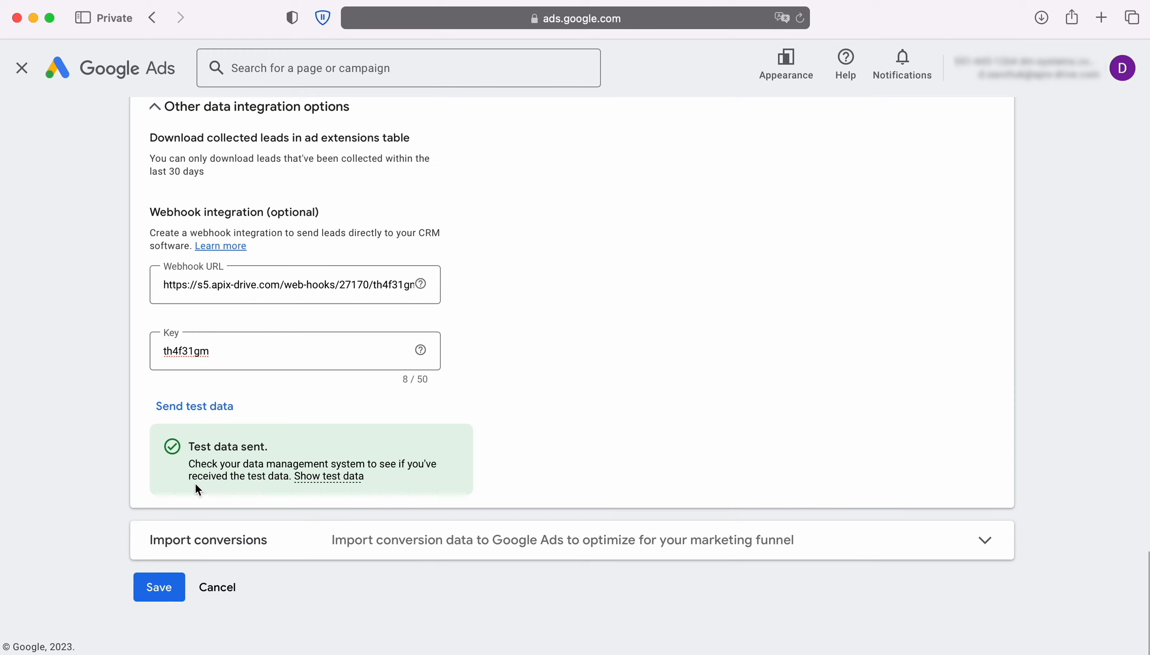
click(172, 586)
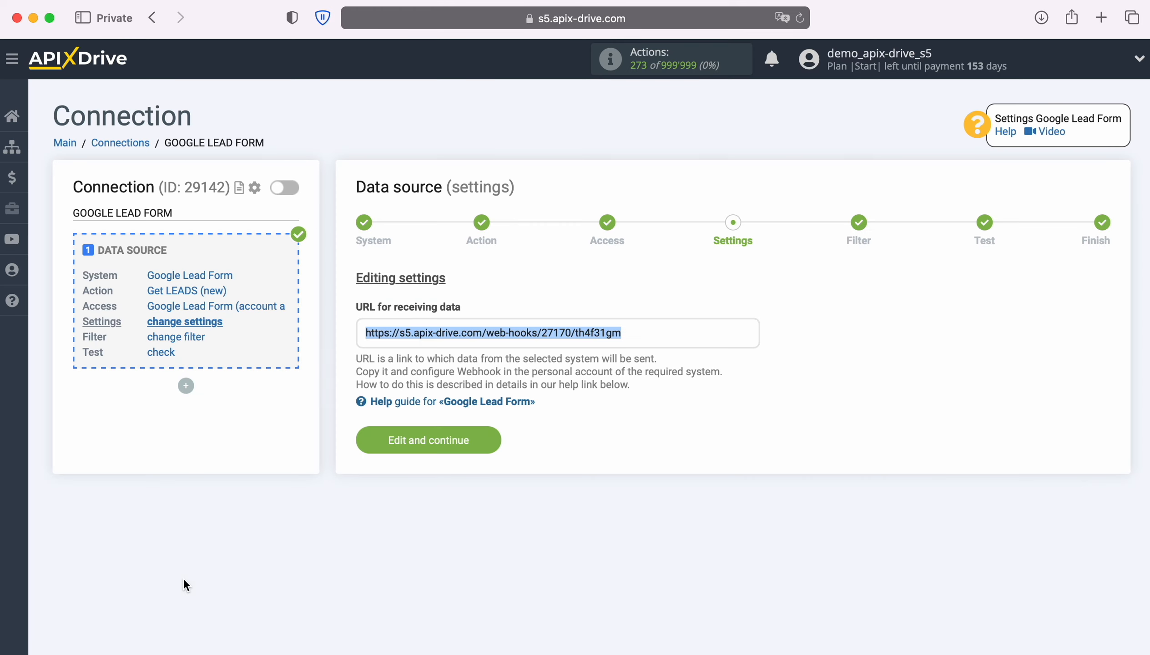
Skip filtering, review the loaded test lead, and complete the Google Lead Form source setup.
click(486, 439)
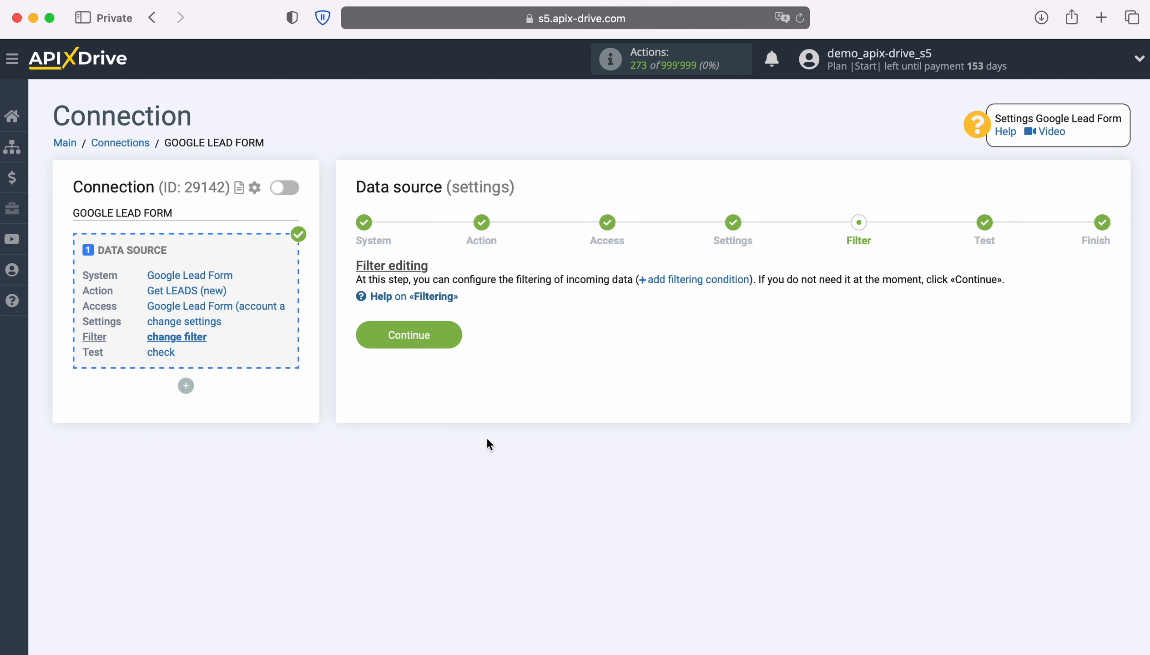
click(458, 336)
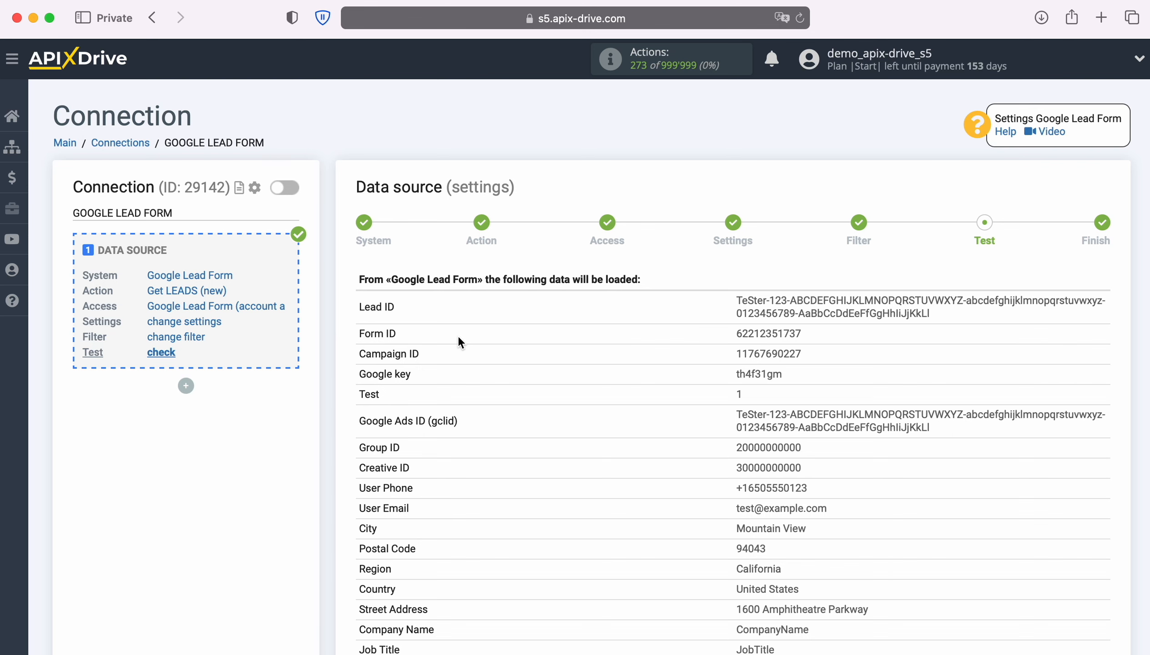
scroll(459, 342, down, 5)
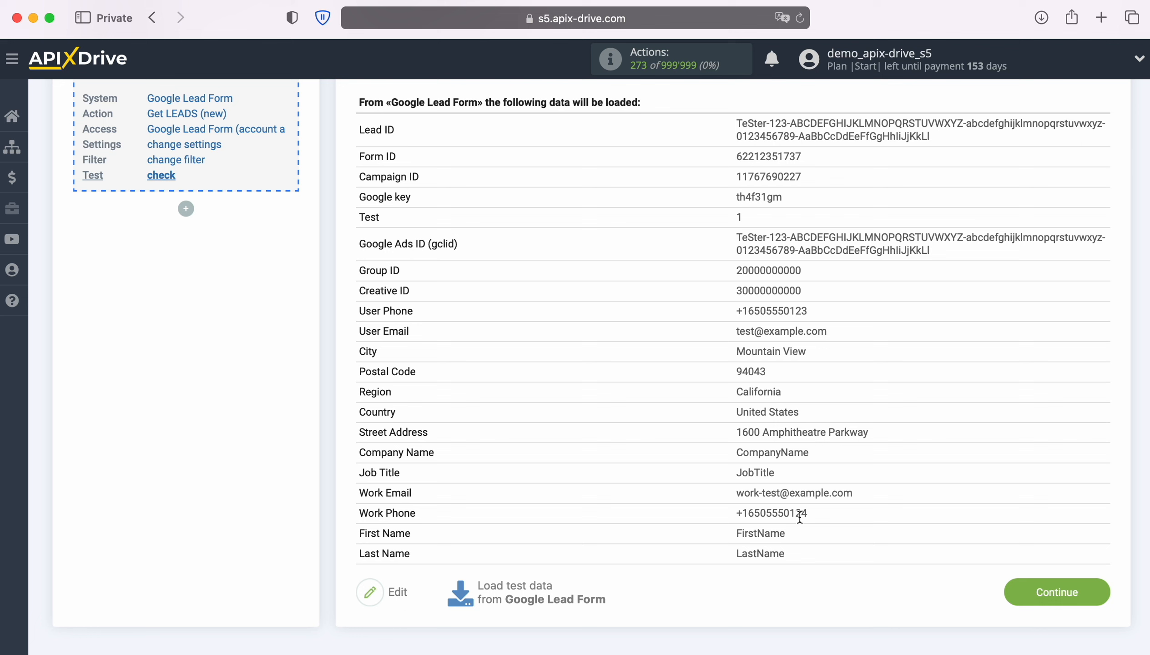
click(1097, 589)
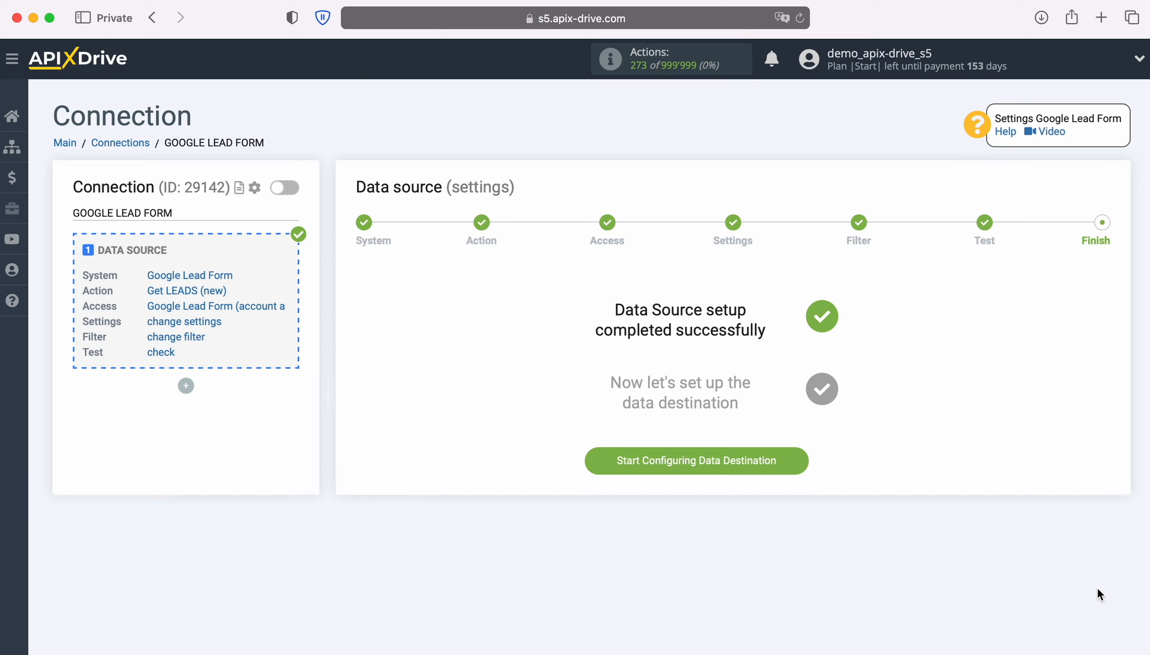
Start the data destination and select Zoho CRM as the receiving system.
click(795, 458)
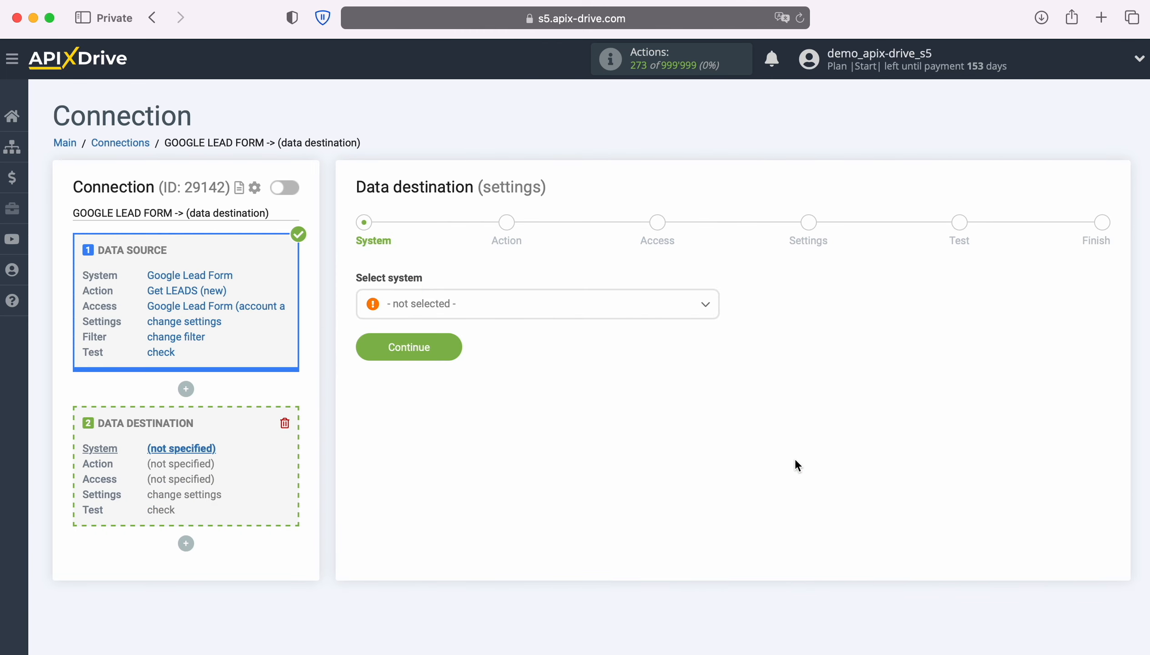
click(608, 313)
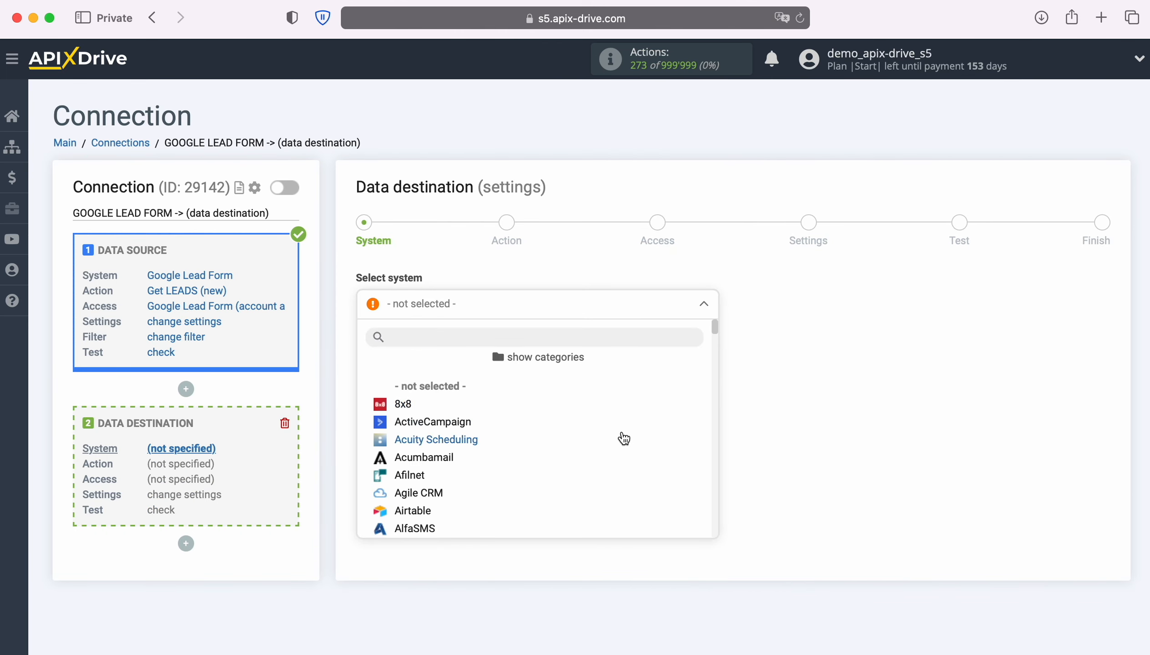
scroll(621, 437, down, 3)
scroll(623, 438, down, 15)
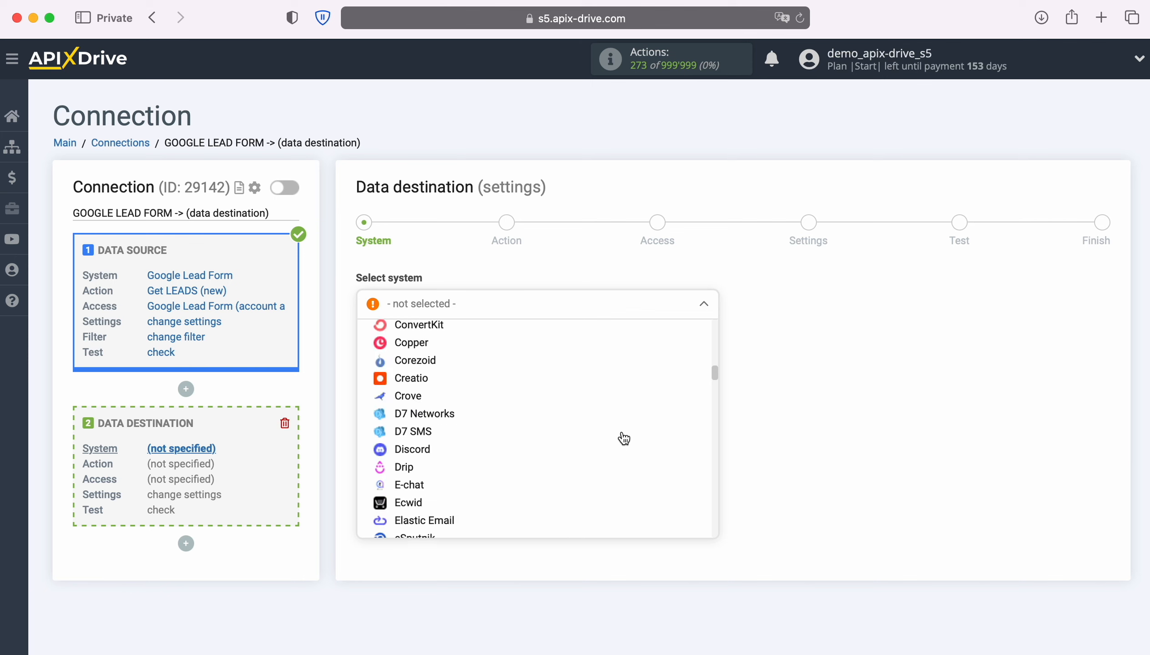
scroll(623, 438, down, 20)
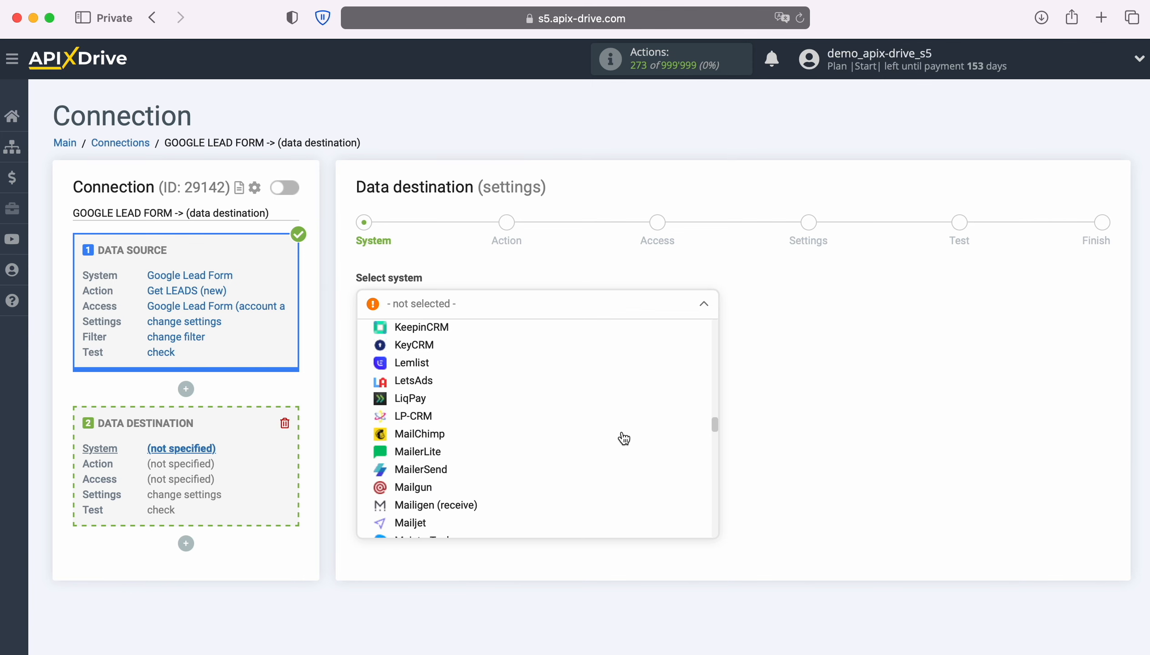
scroll(623, 438, down, 20)
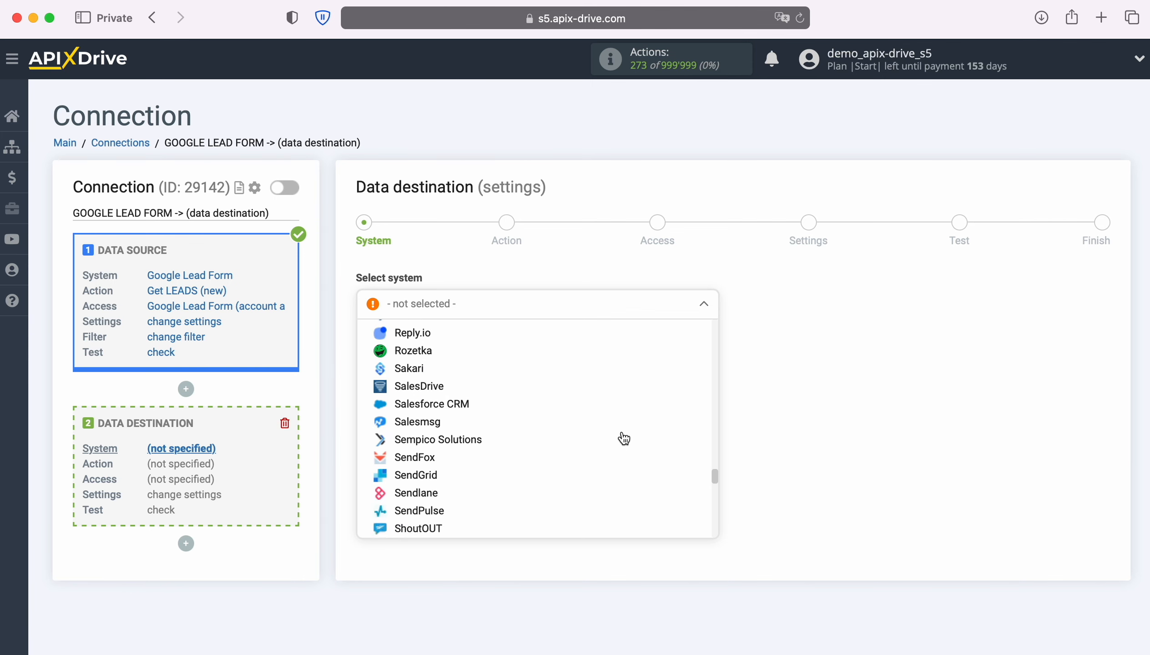
scroll(623, 437, down, 20)
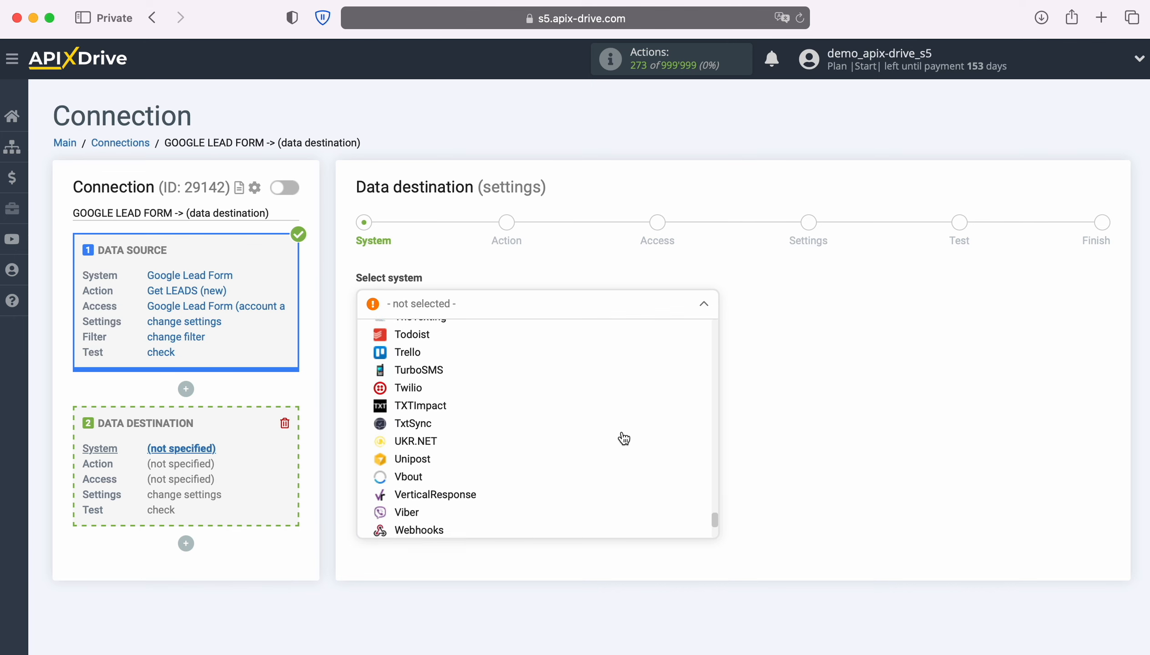
scroll(623, 438, down, 1)
click(424, 496)
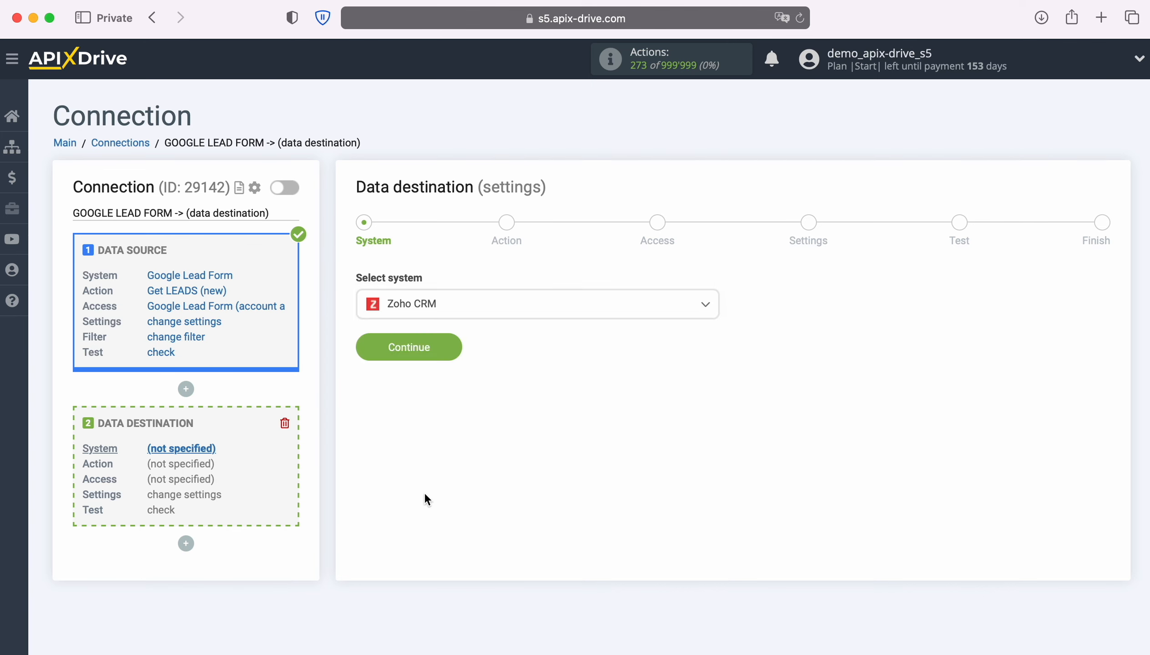
click(457, 347)
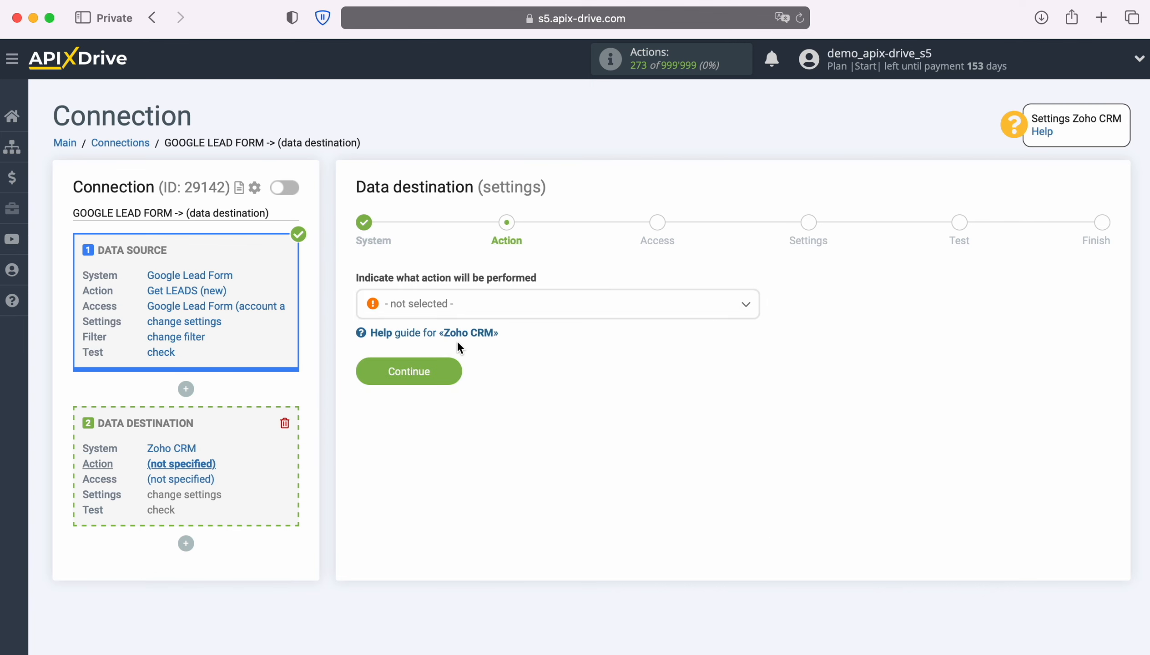
Set the Zoho CRM action to Create LEAD and start connecting a Zoho CRM account.
click(563, 310)
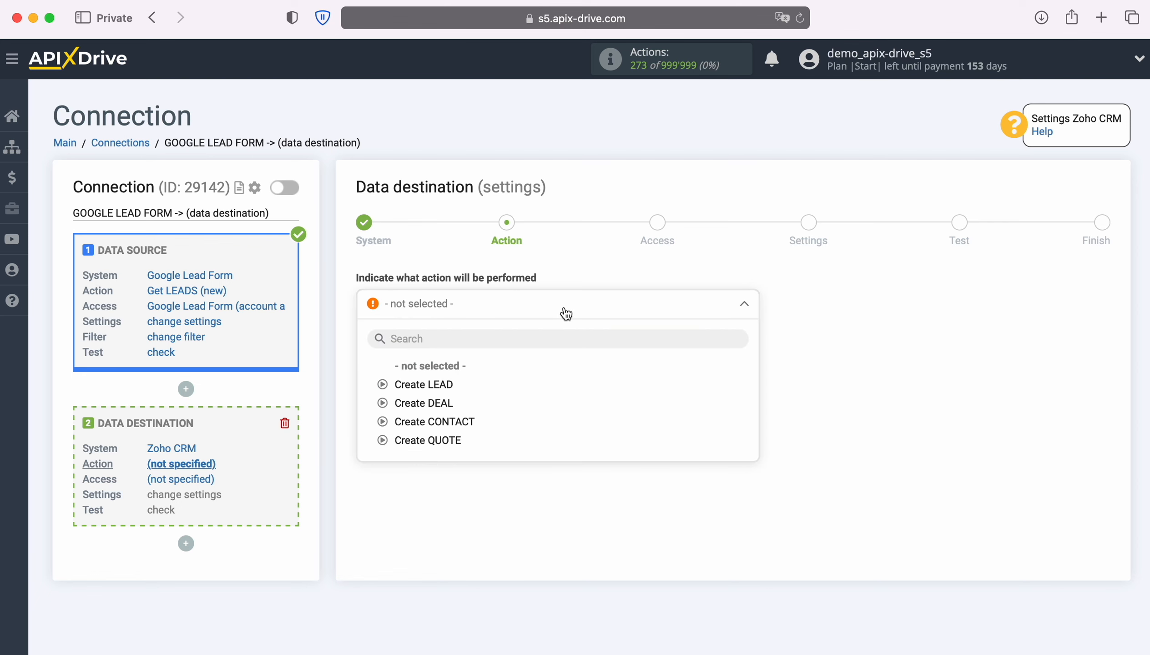
click(445, 385)
click(453, 375)
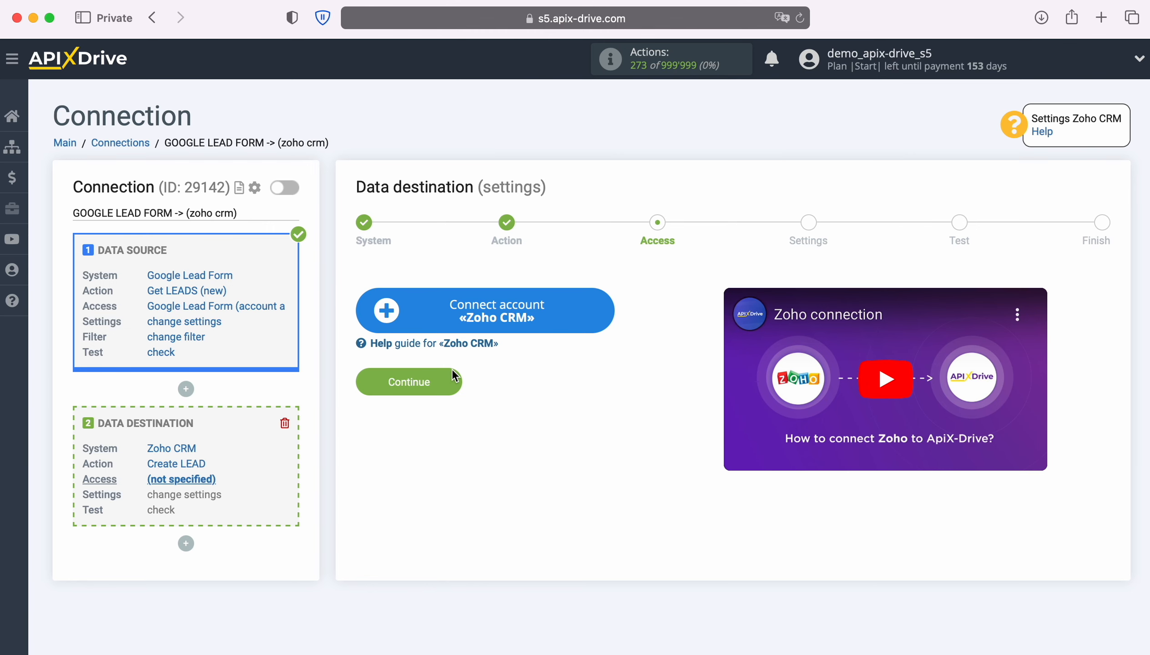
click(608, 308)
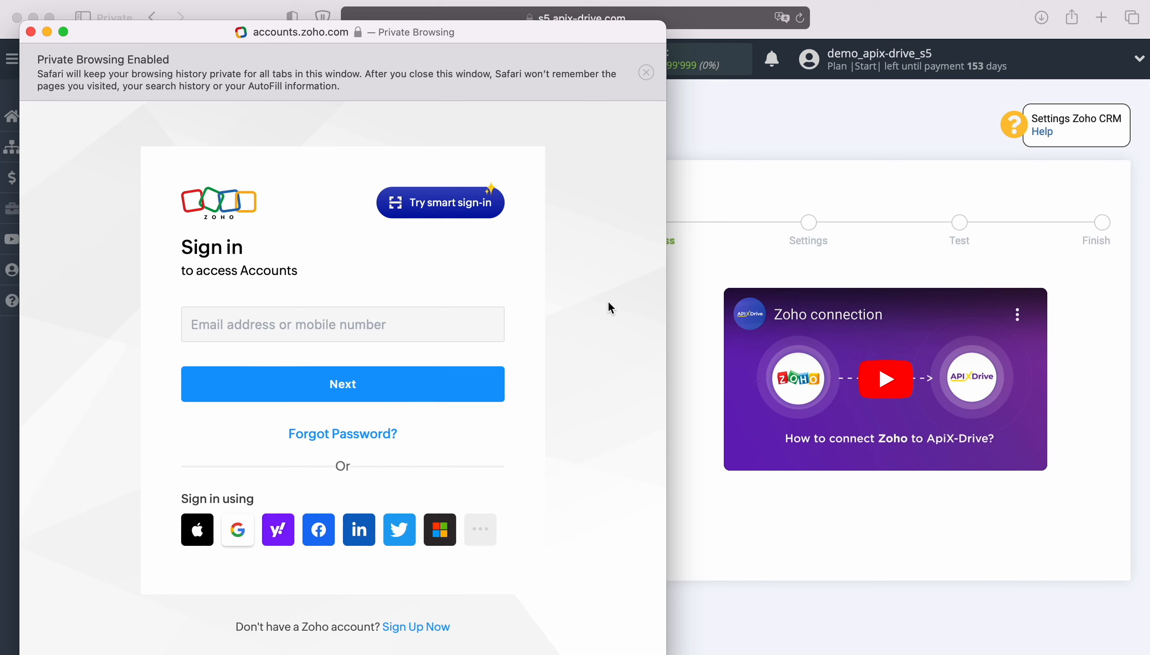
Sign in to Zoho with the account e-mail and saved password, then accept ApiX Drive's access.
click(428, 317)
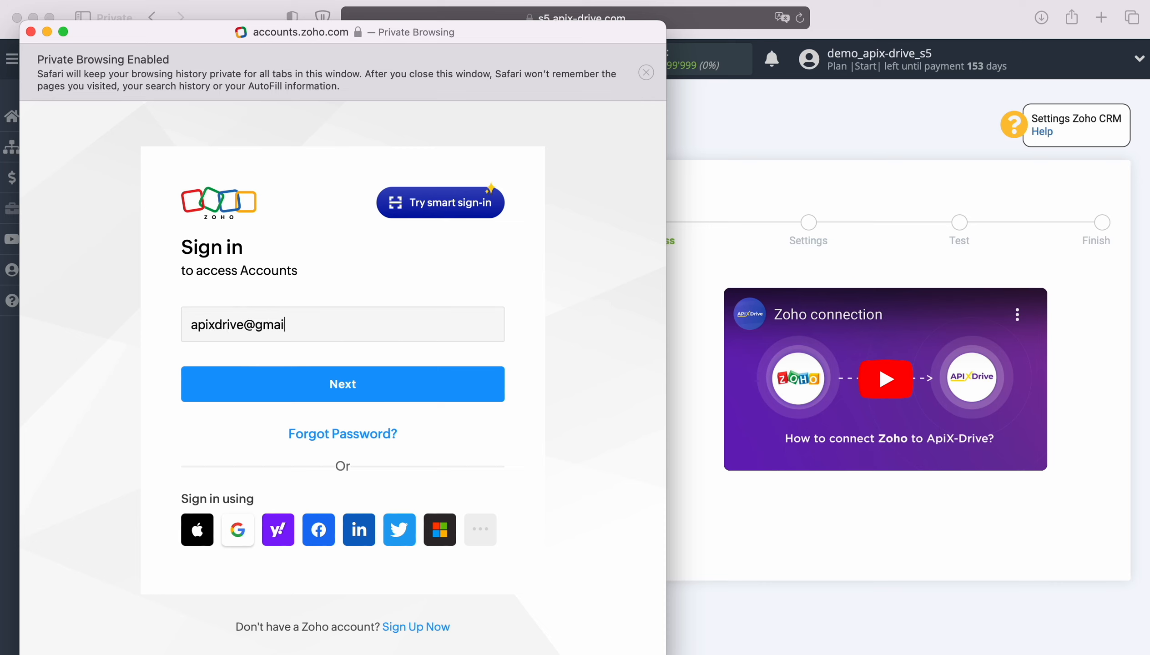
key(Return)
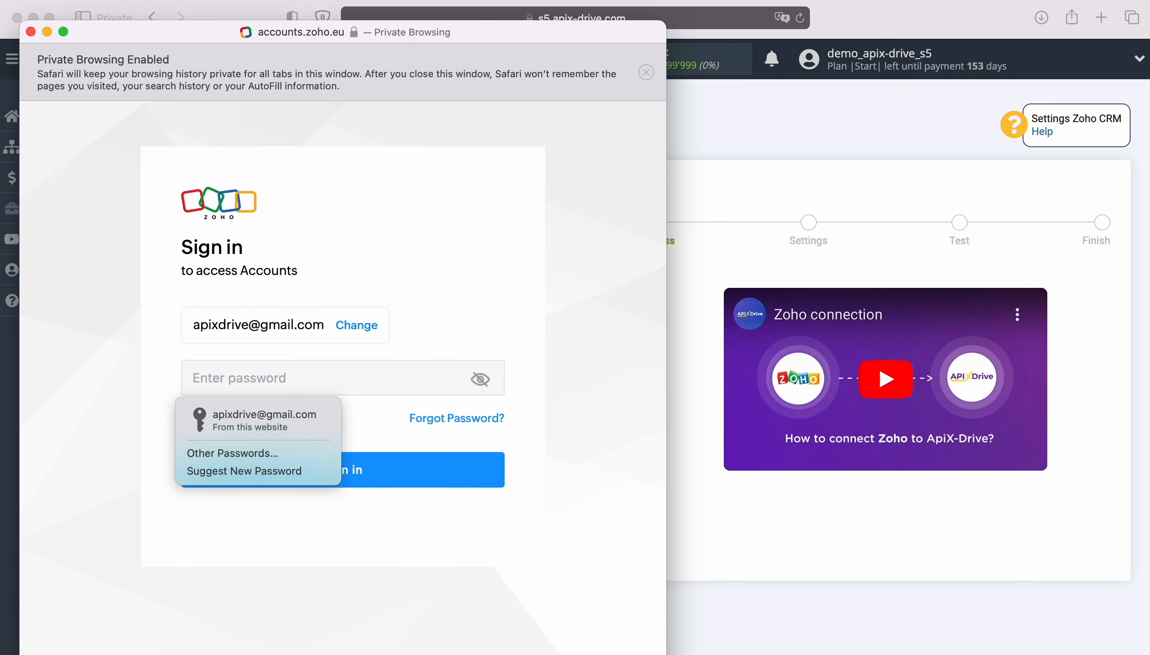
click(270, 417)
click(362, 465)
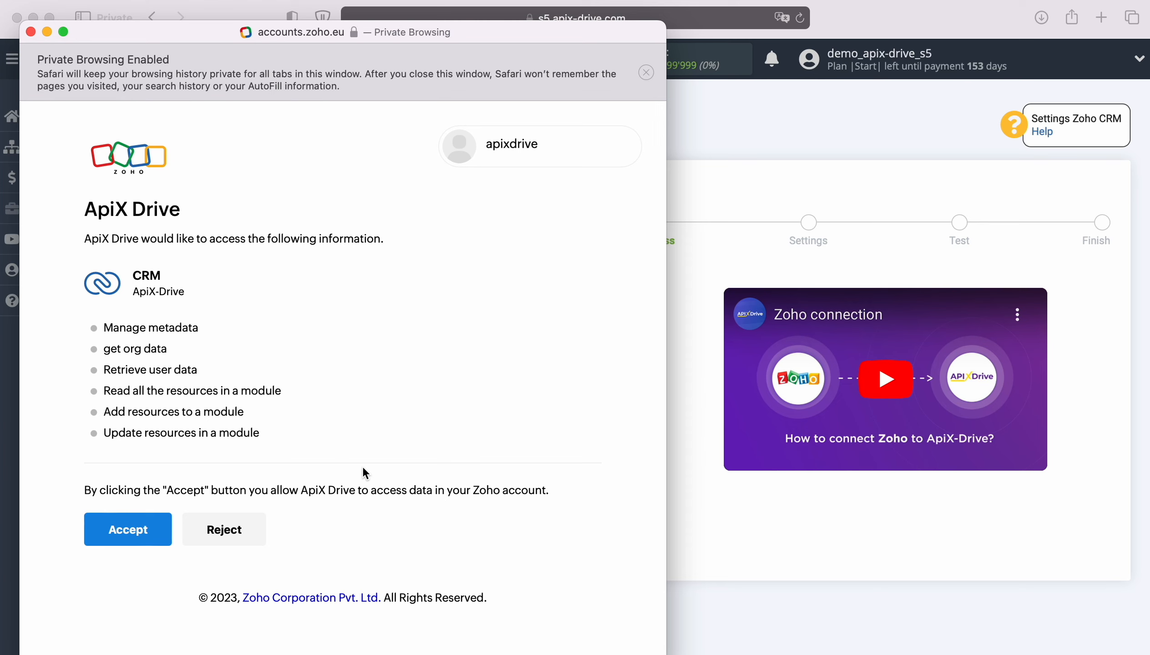
click(157, 528)
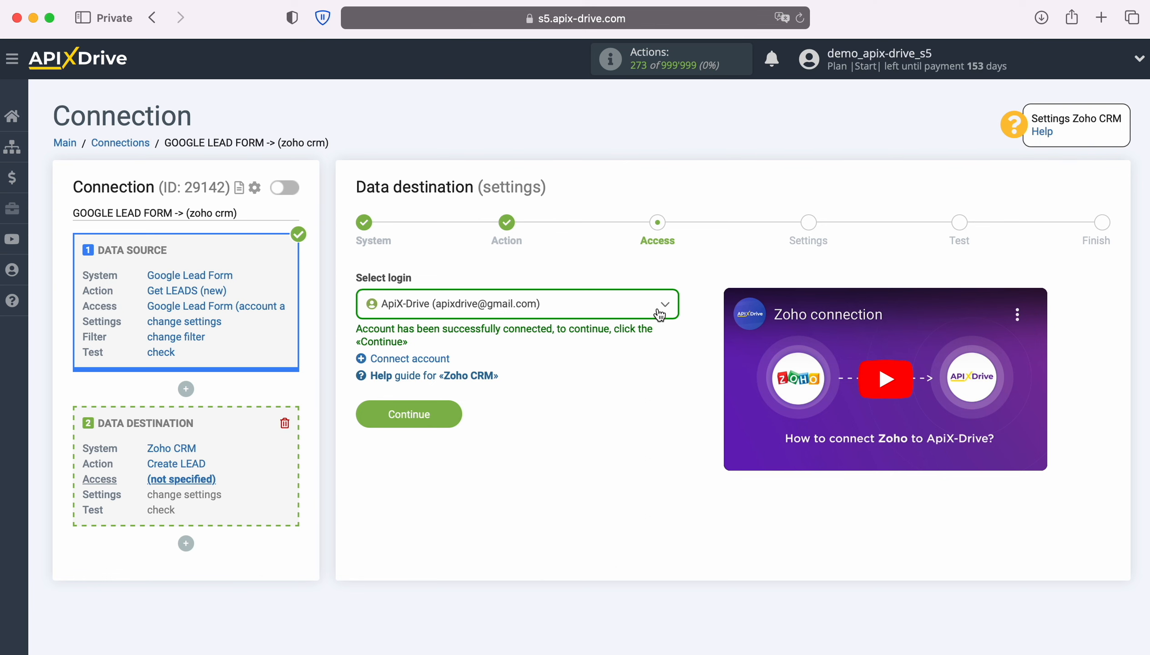
Select the connected Zoho account as the destination login and continue to field settings.
click(658, 307)
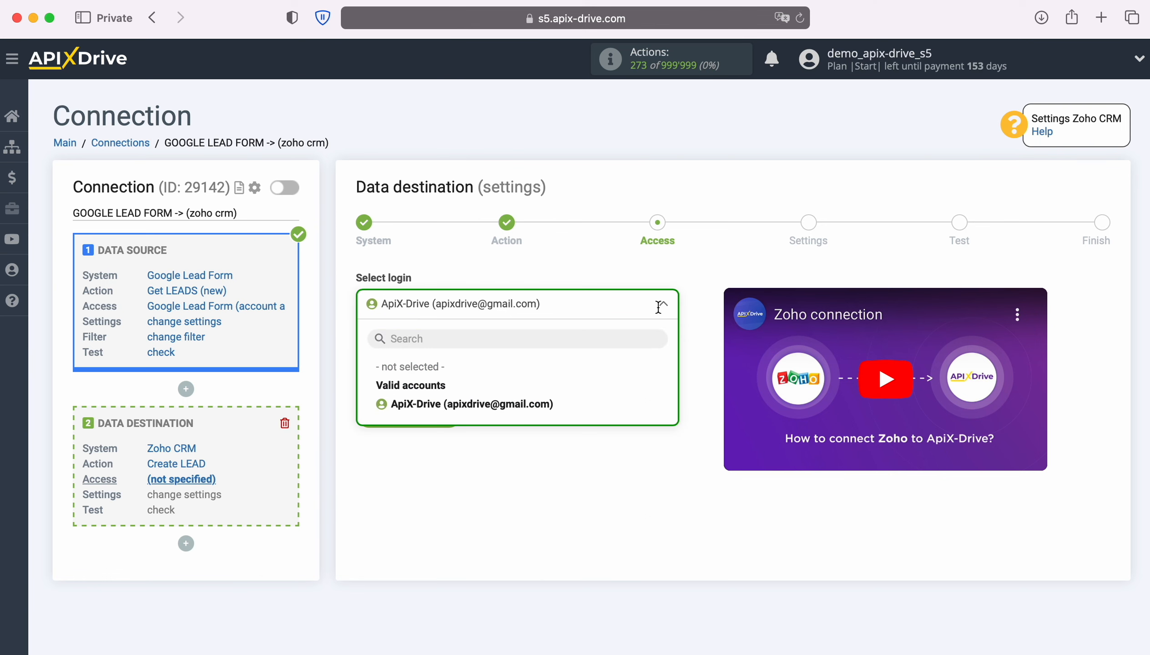
click(546, 404)
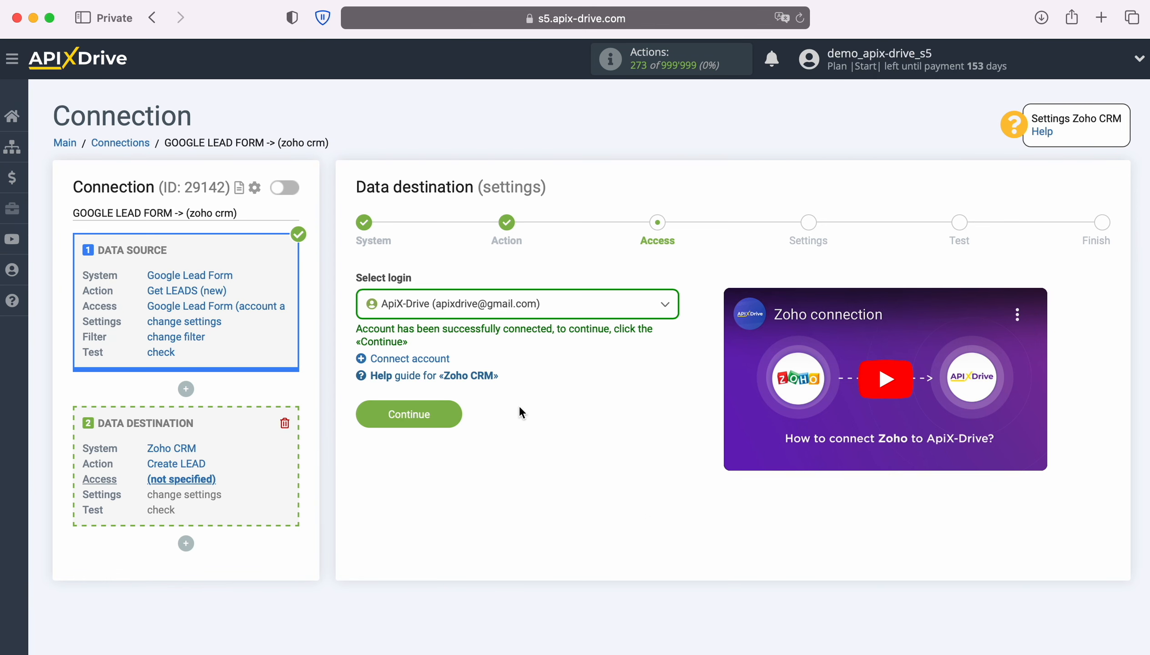
click(391, 414)
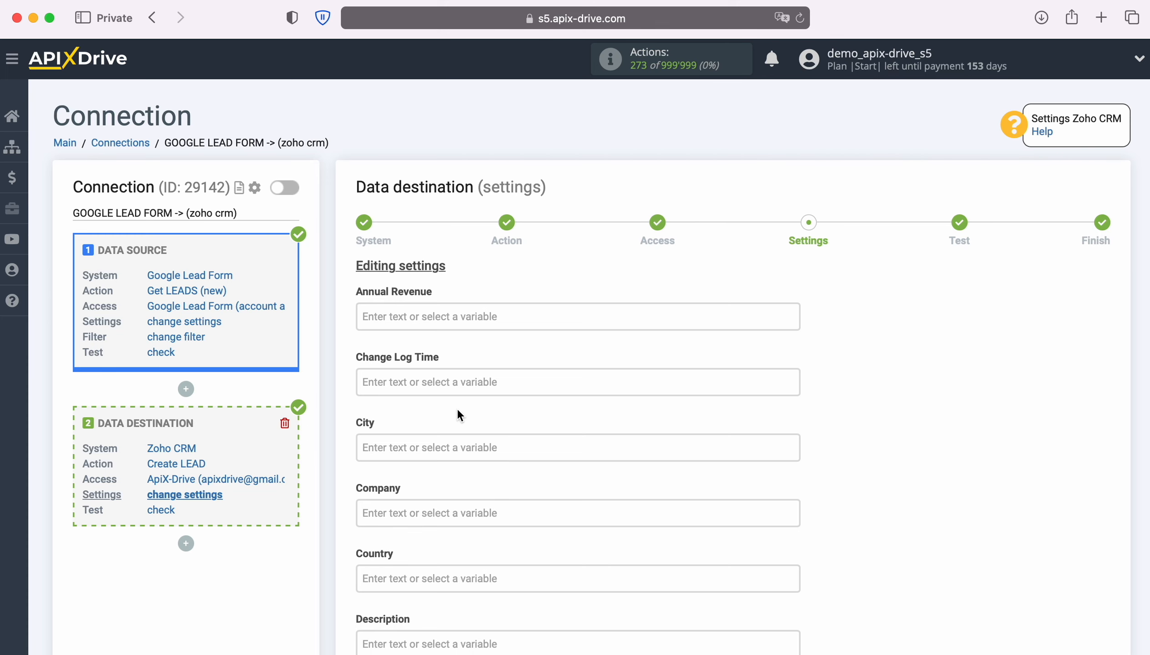
Insert the Date and Time variables into the lead's Description field.
scroll(456, 407, down, 5)
click(447, 434)
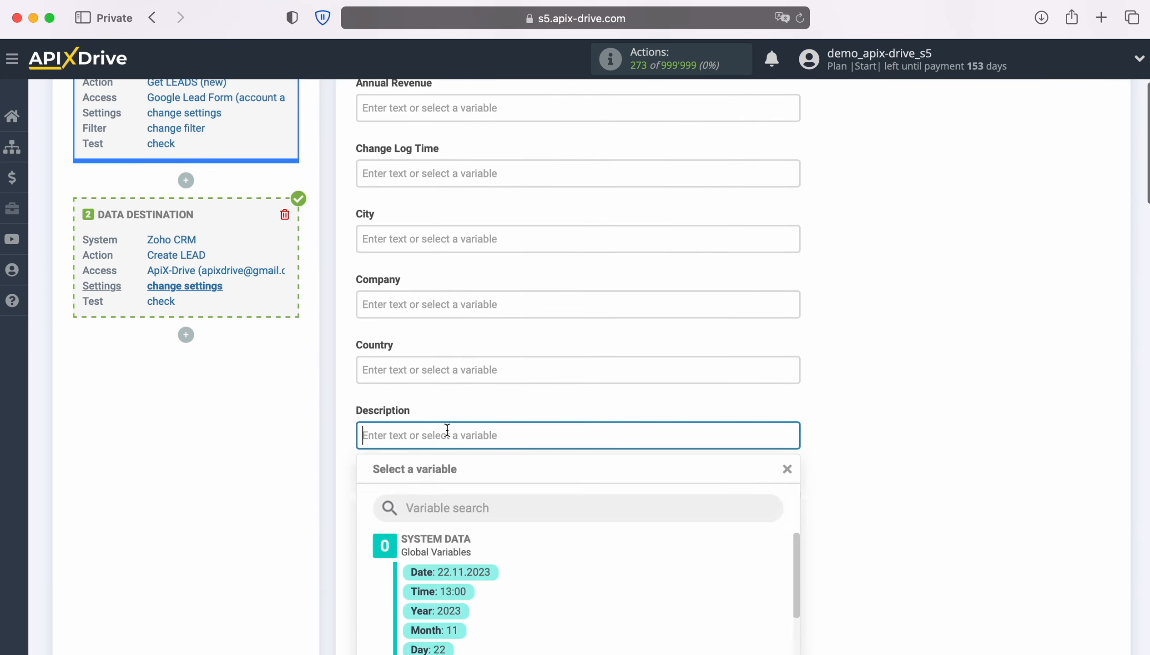
scroll(448, 433, down, 7)
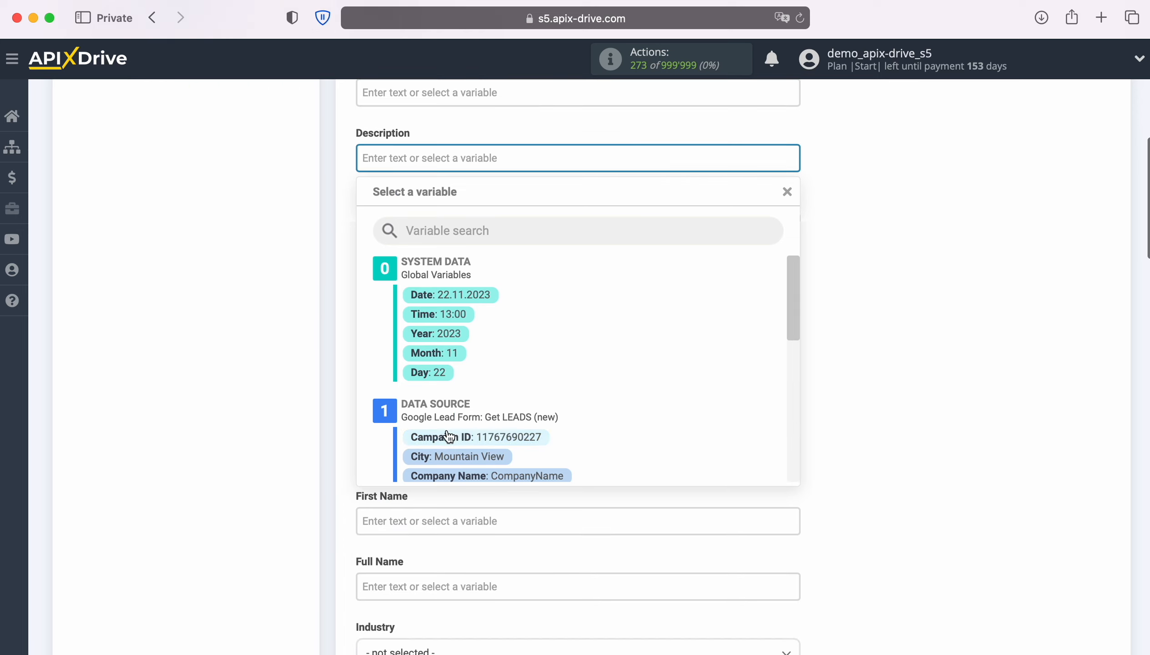
click(475, 299)
click(562, 165)
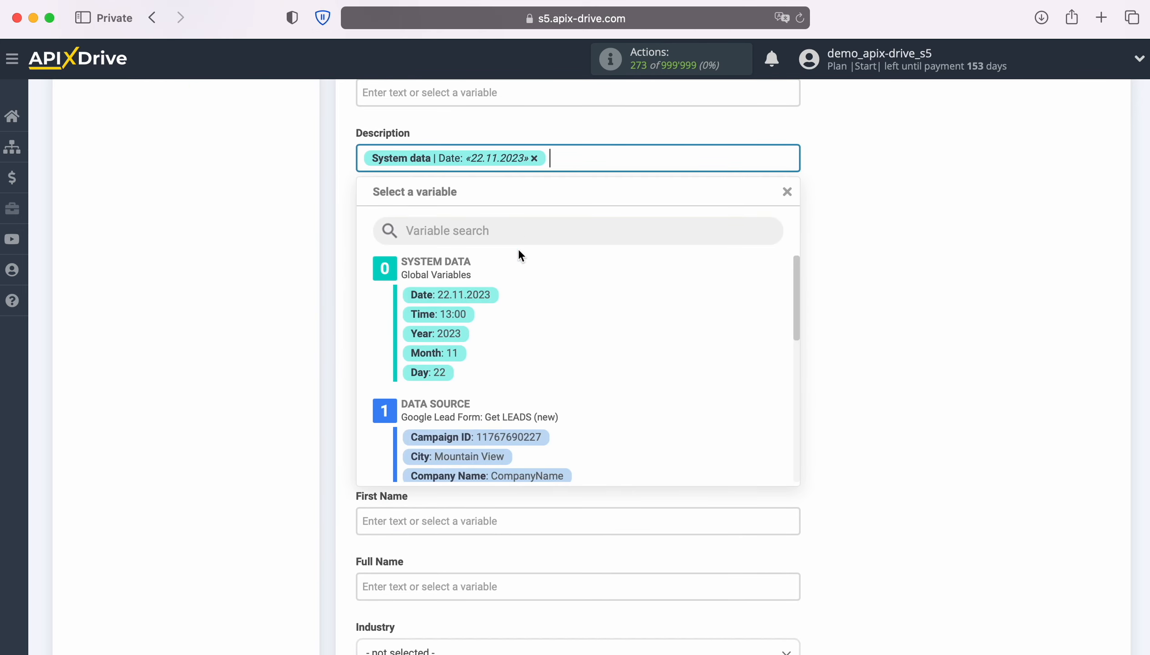
click(455, 314)
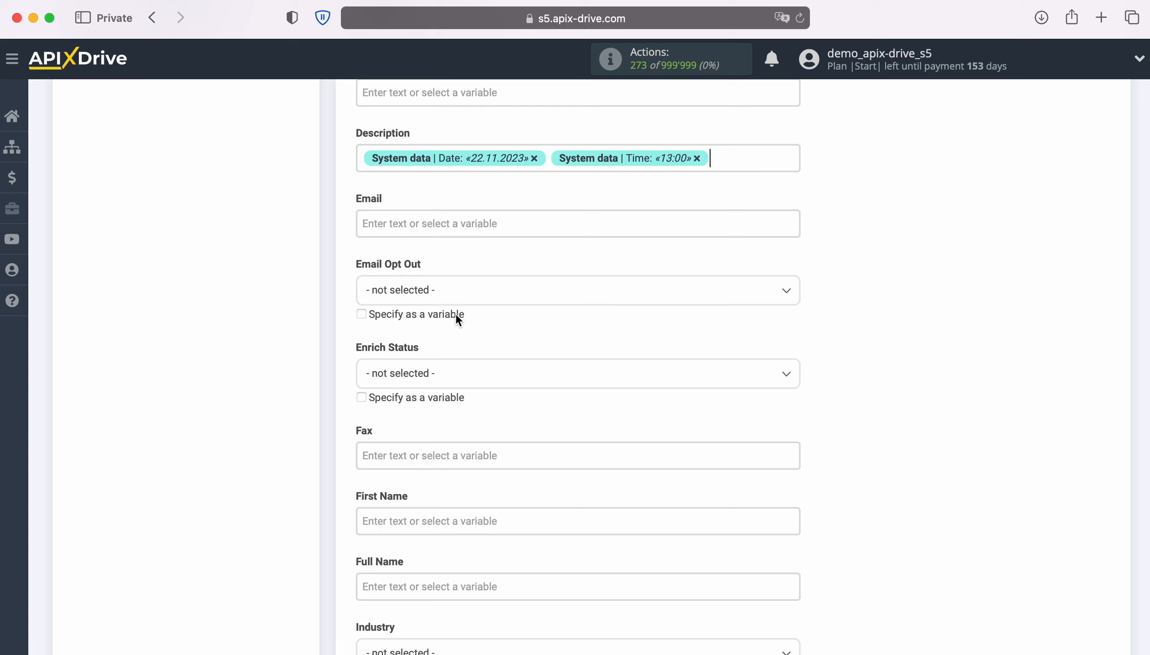
Add 'New Lead from Google Lead Form' before the date and time in Description.
click(359, 162)
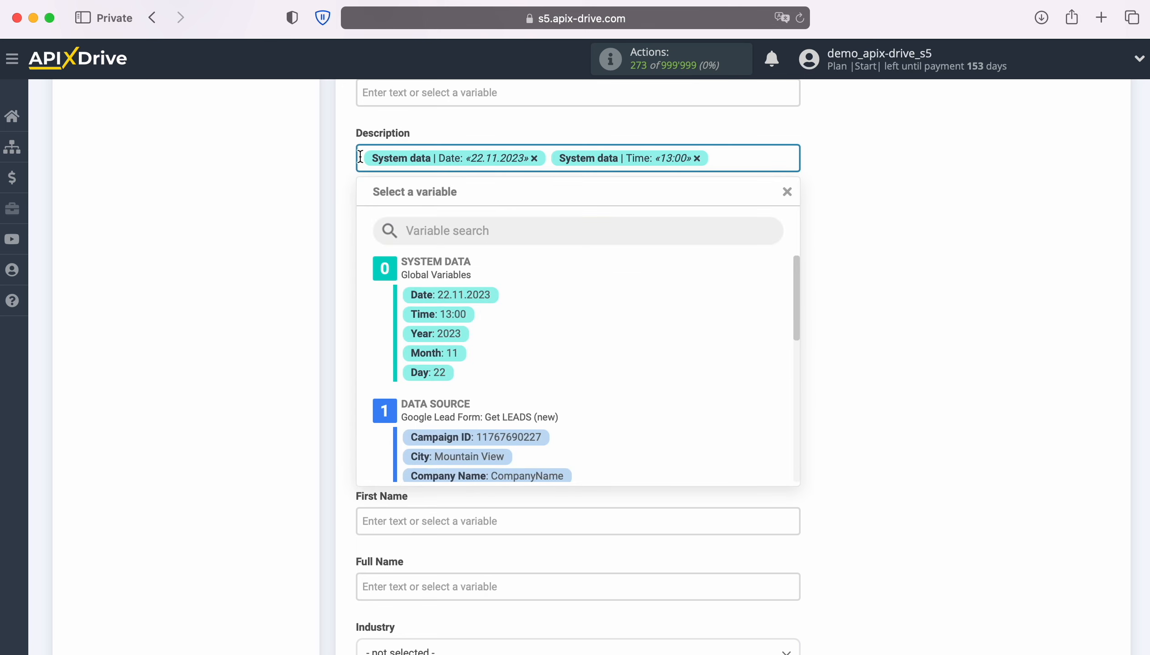
text(New)
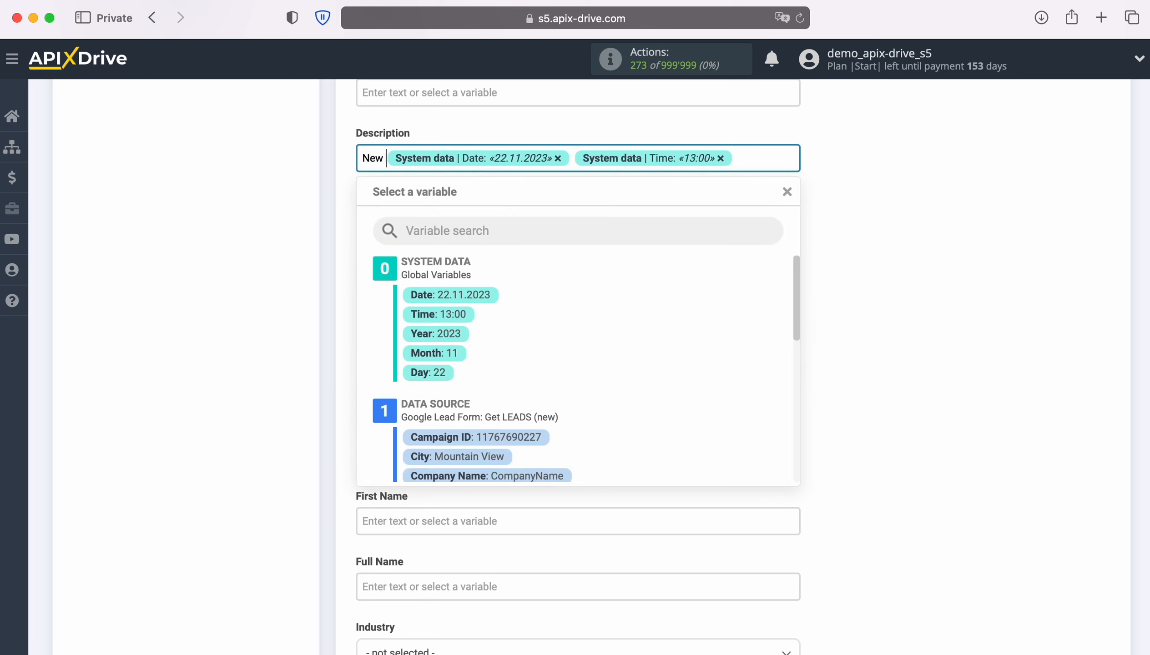
text( Lead from)
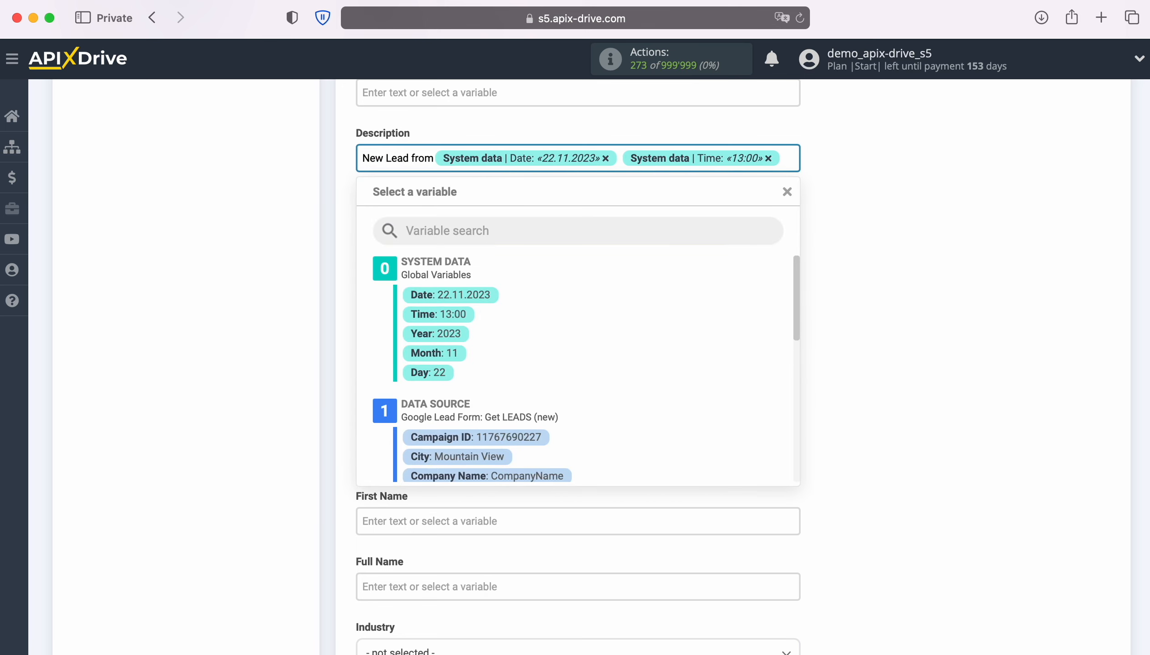
text( Google Lead Form)
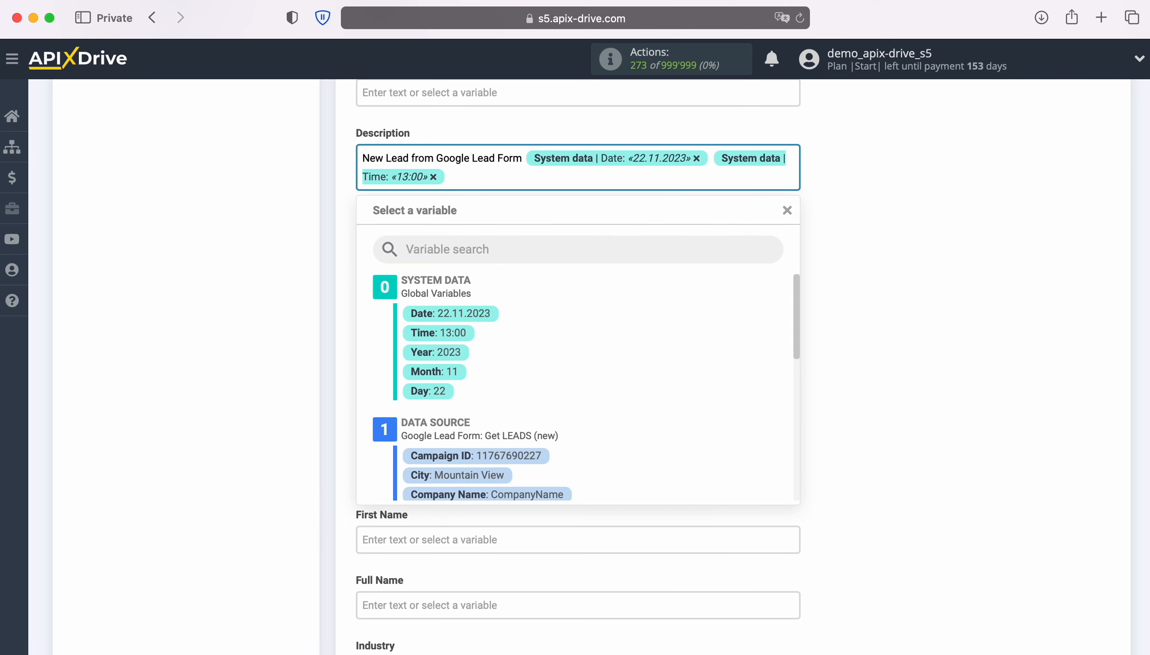
click(859, 227)
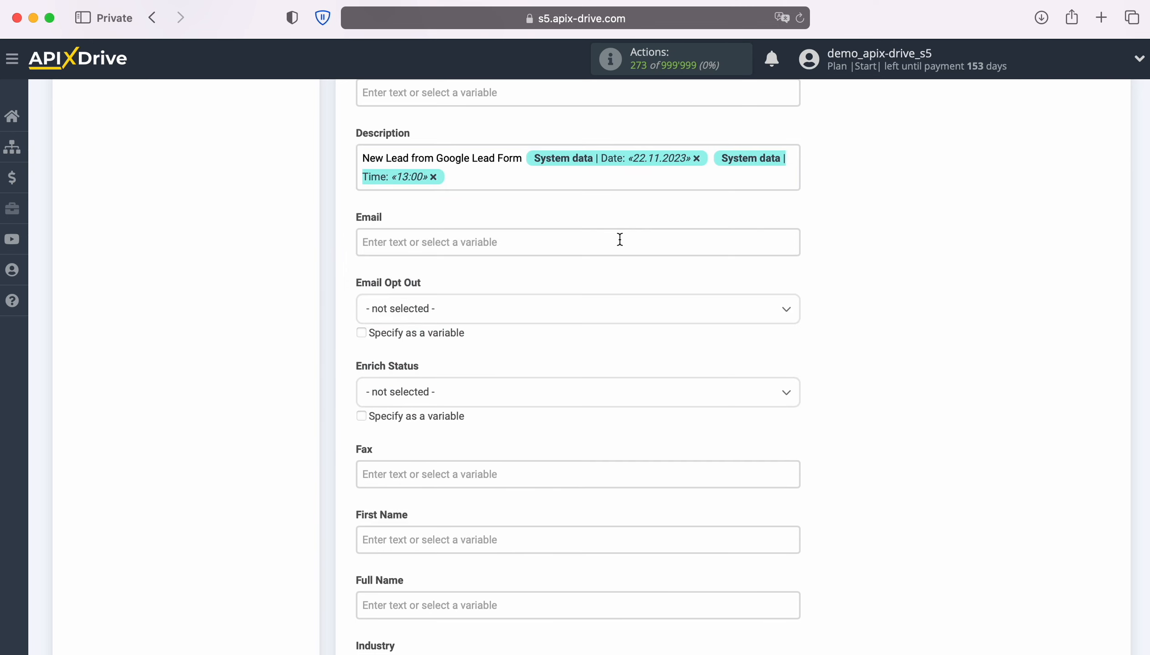
Map the form's User Email to the lead's Email and First Name to First Name.
click(618, 238)
scroll(676, 400, down, 6)
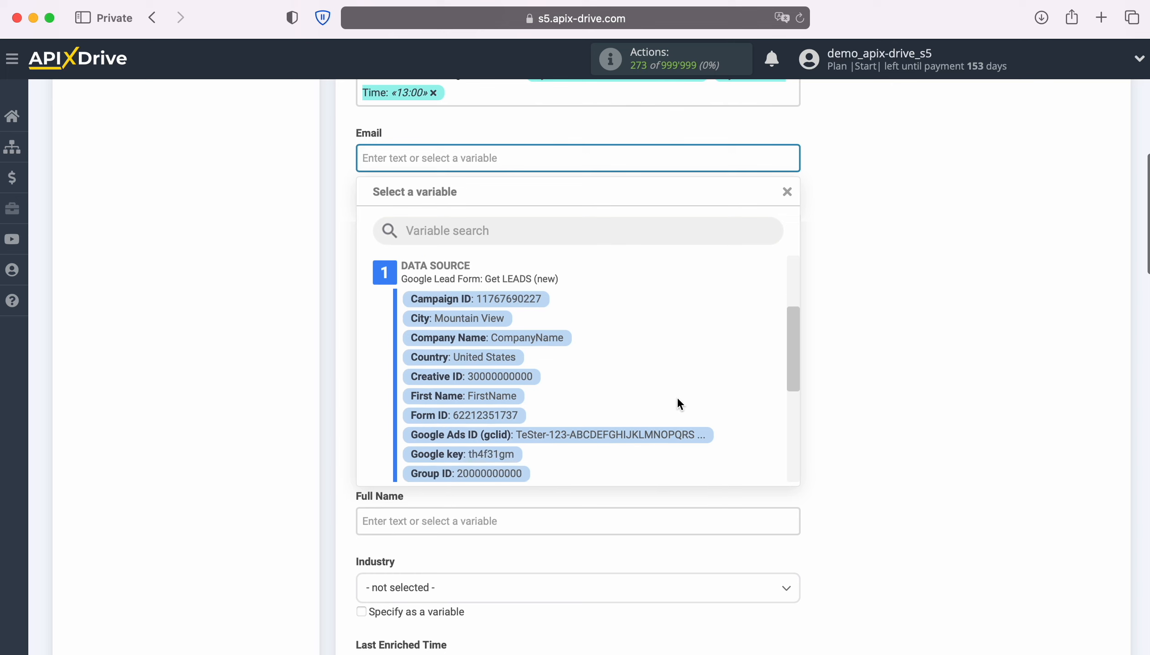
scroll(677, 394, down, 5)
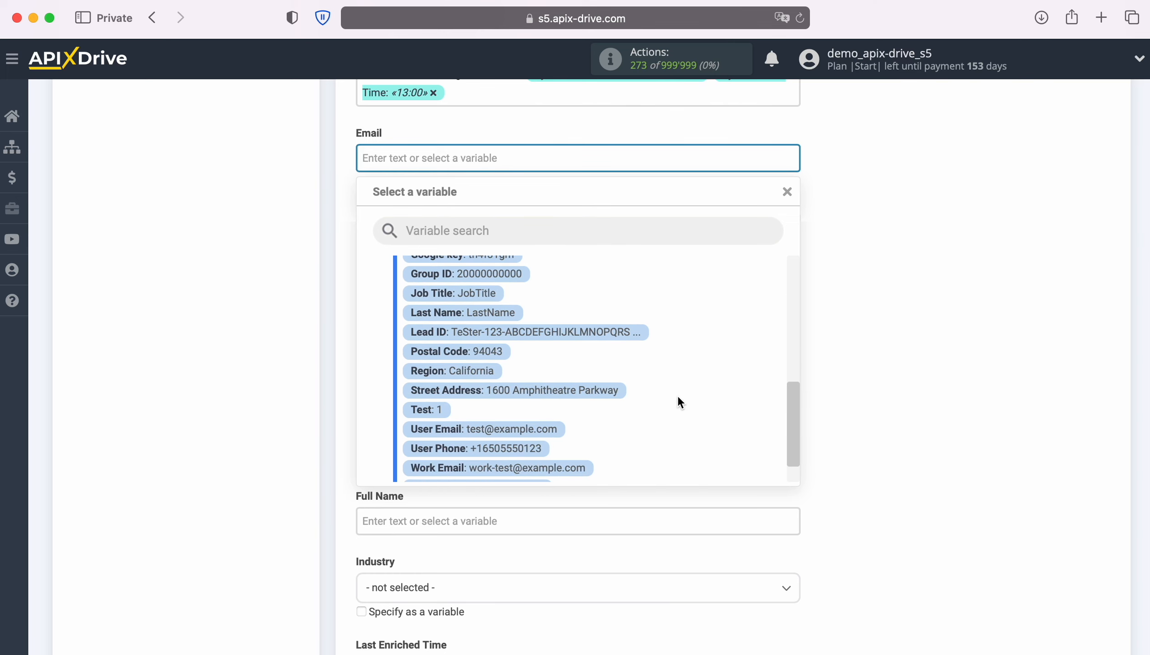
click(555, 428)
scroll(555, 429, down, 4)
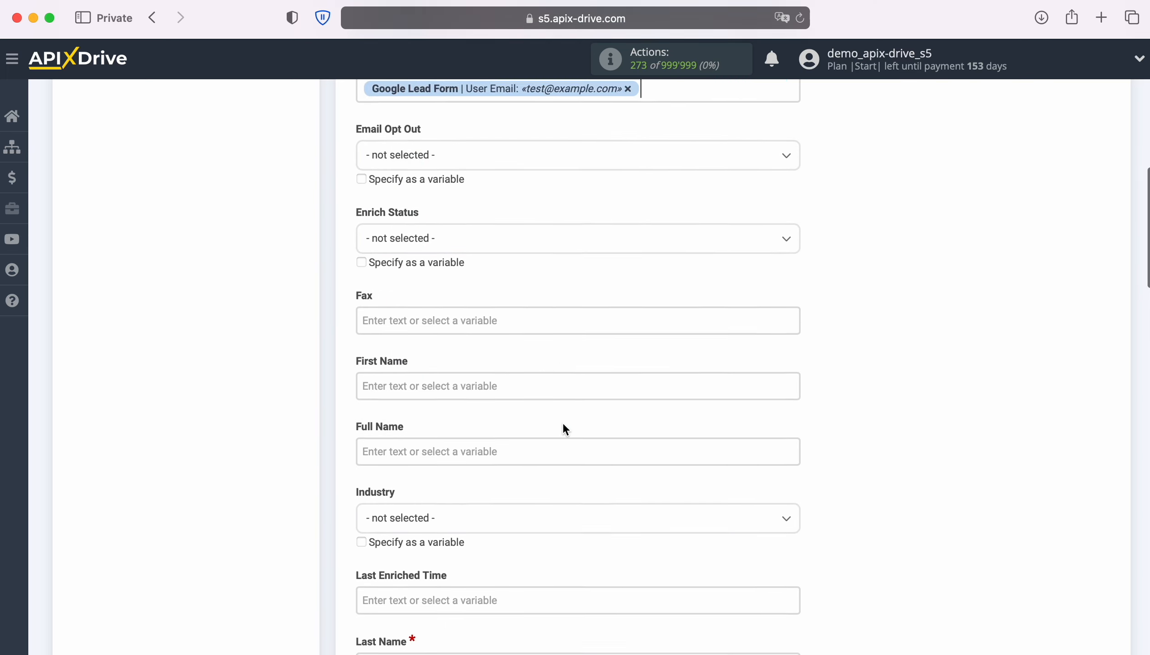
click(514, 299)
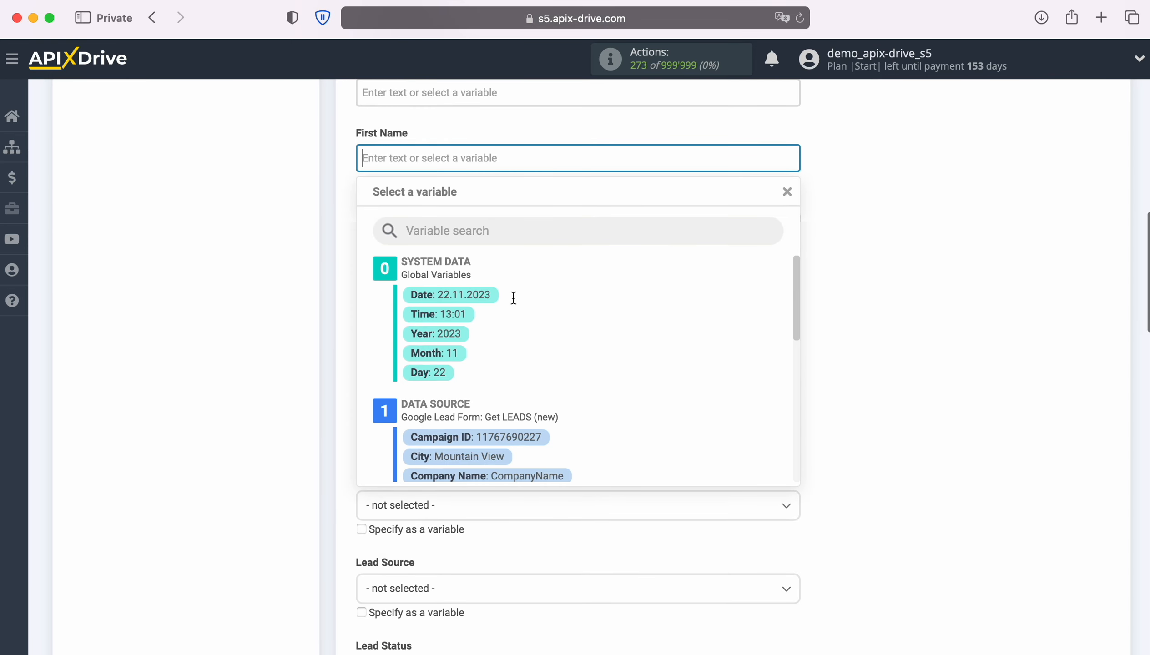
scroll(644, 367, down, 3)
scroll(644, 367, down, 4)
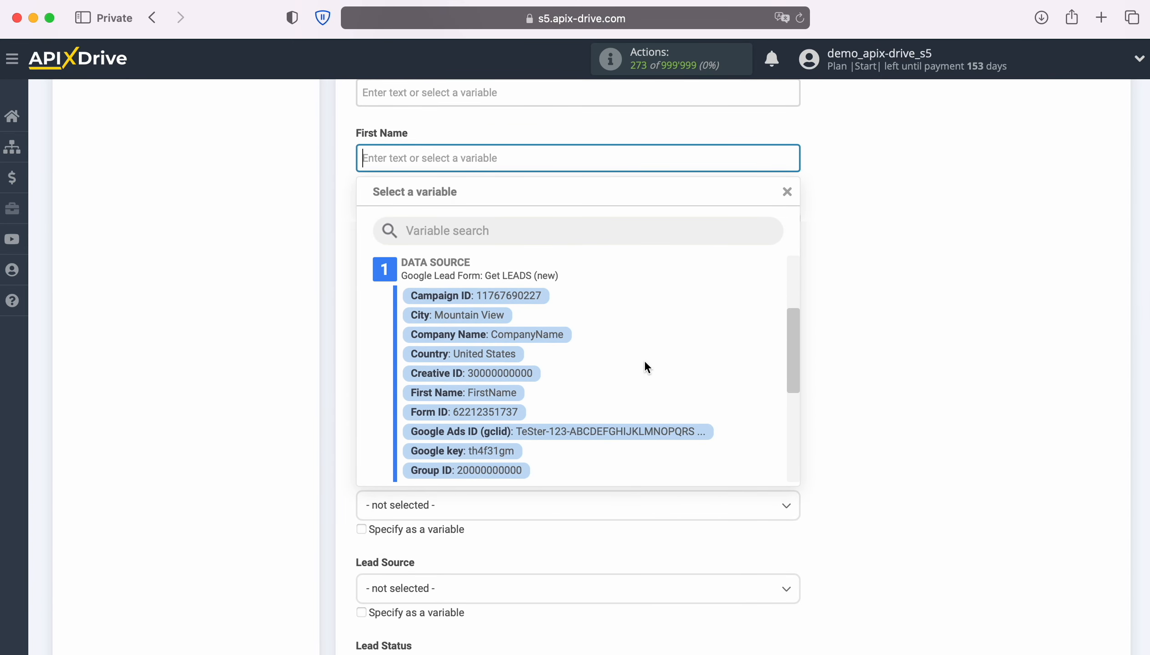
click(514, 371)
Fill the lead's Full Name with the form's first name followed by last name.
click(475, 223)
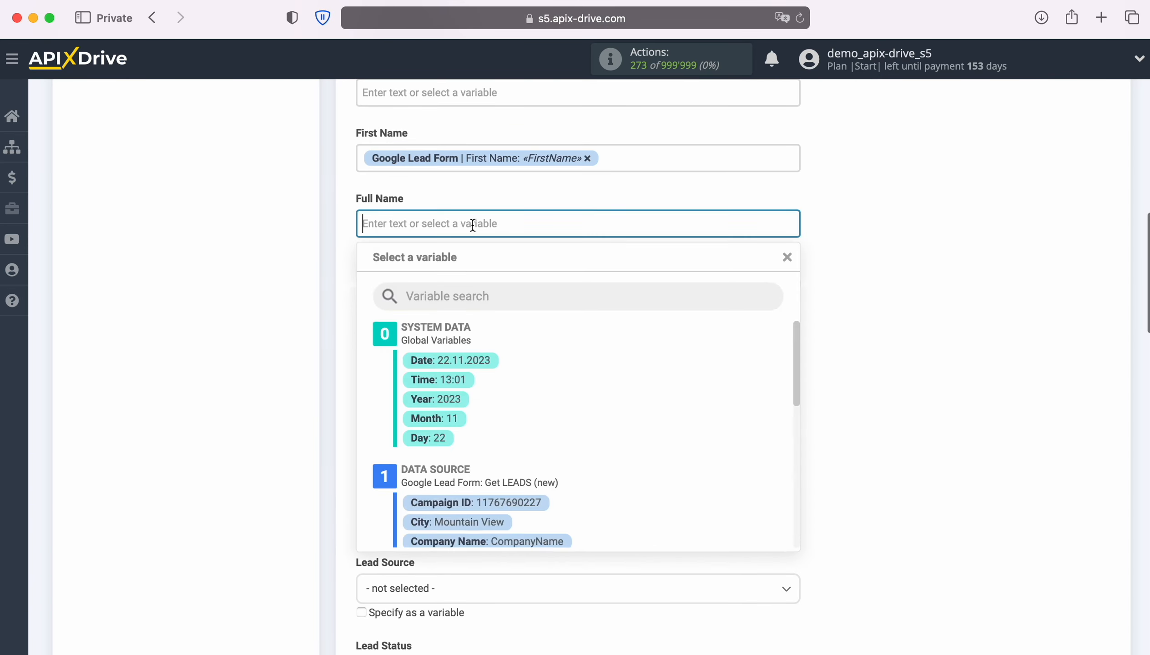
scroll(657, 401, down, 2)
scroll(662, 399, down, 1)
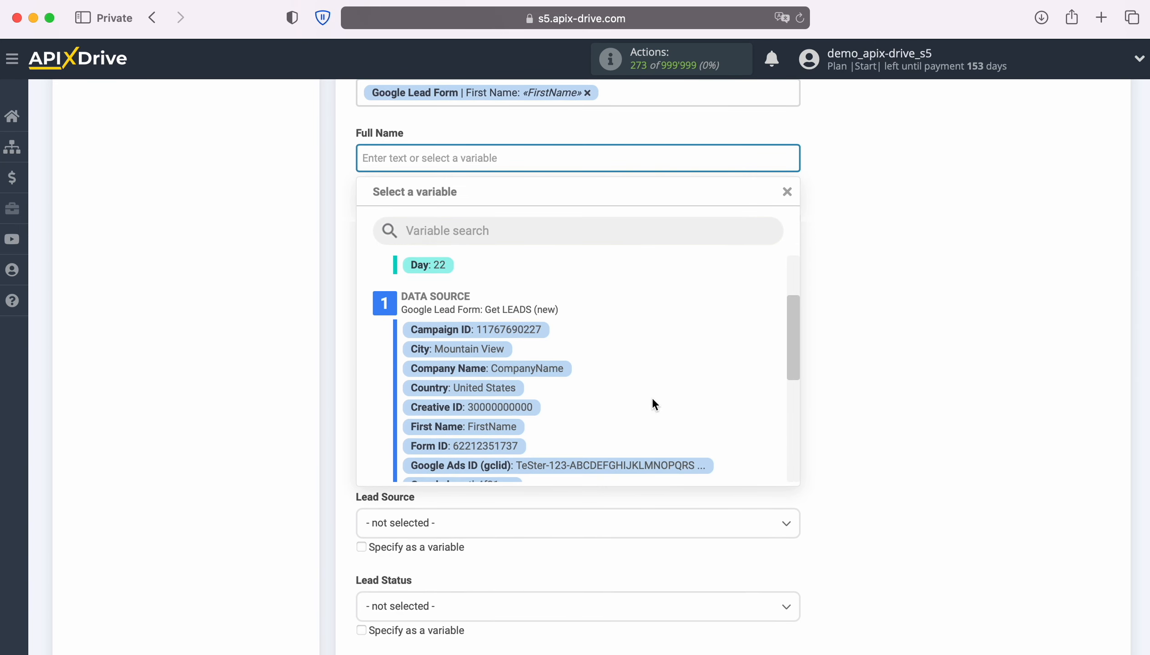
click(502, 428)
click(654, 161)
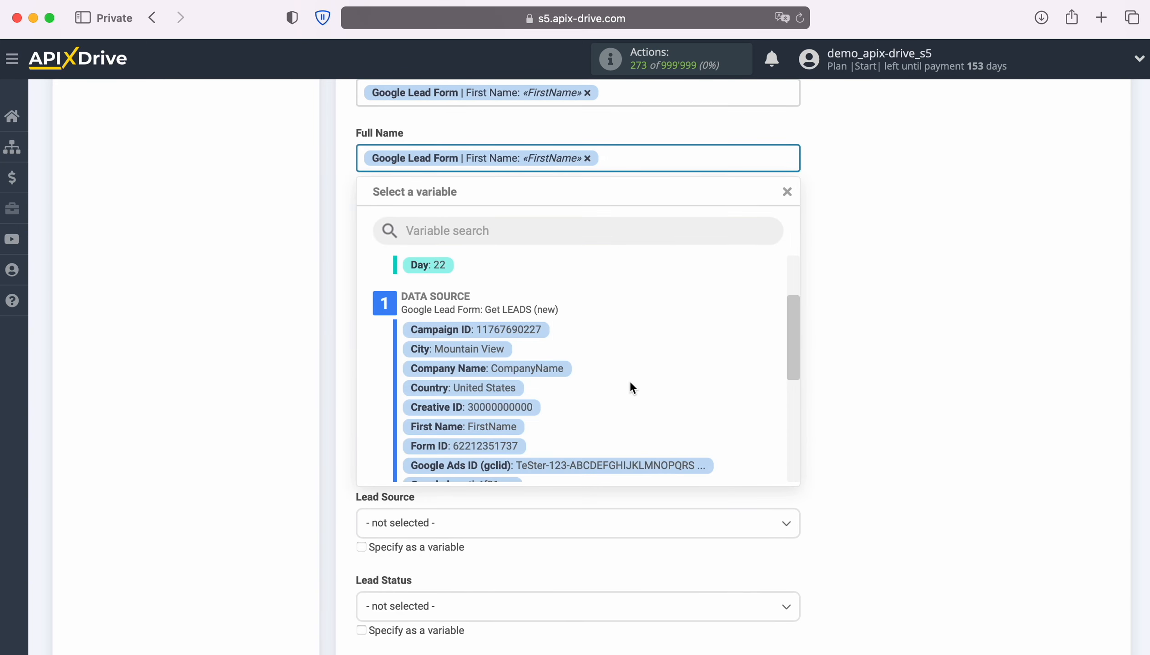
scroll(631, 387, down, 3)
scroll(631, 387, down, 1)
click(505, 427)
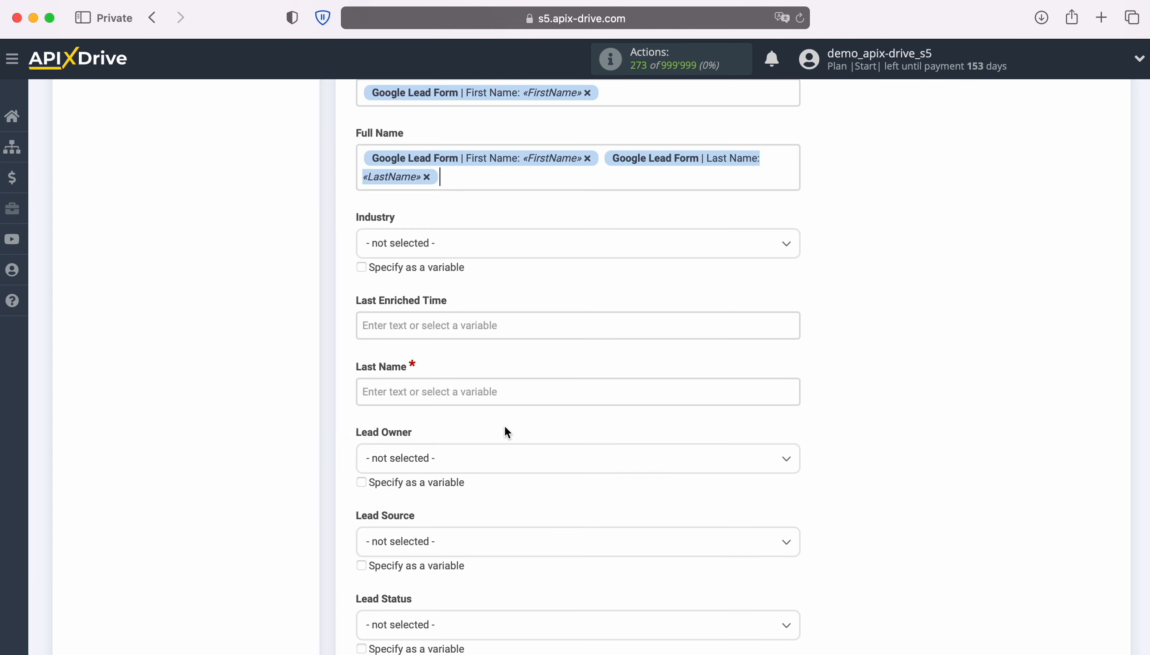
Map the form's Last Name to Last Name and set Lead Source to Advertisement.
scroll(550, 395, down, 3)
click(480, 311)
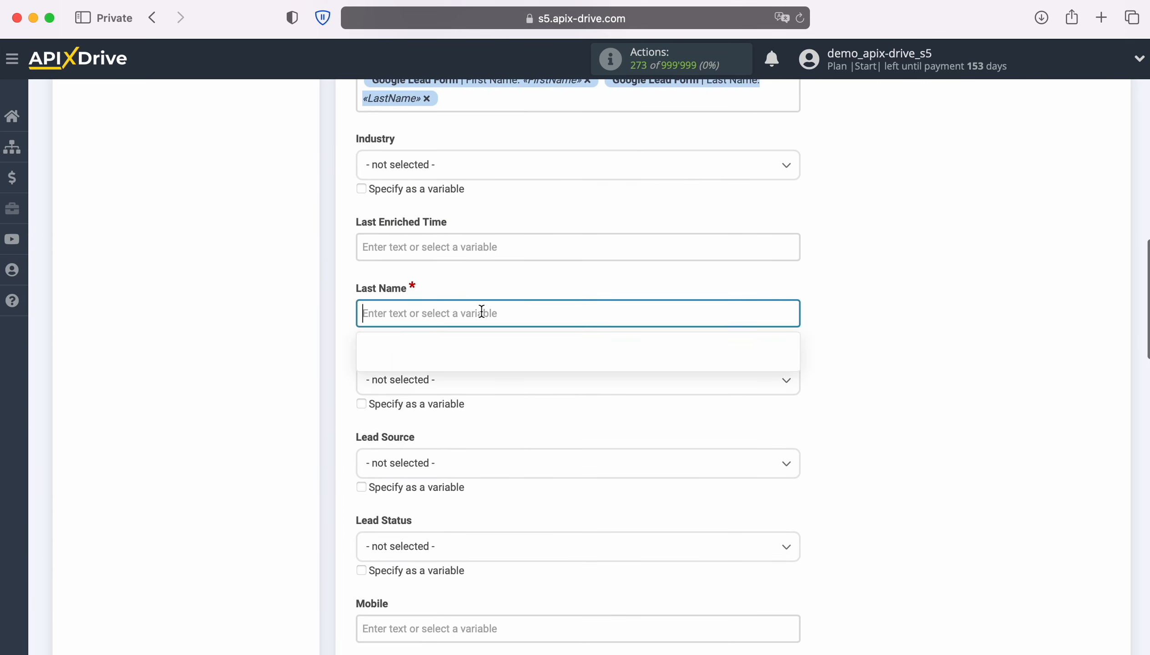
scroll(657, 393, down, 5)
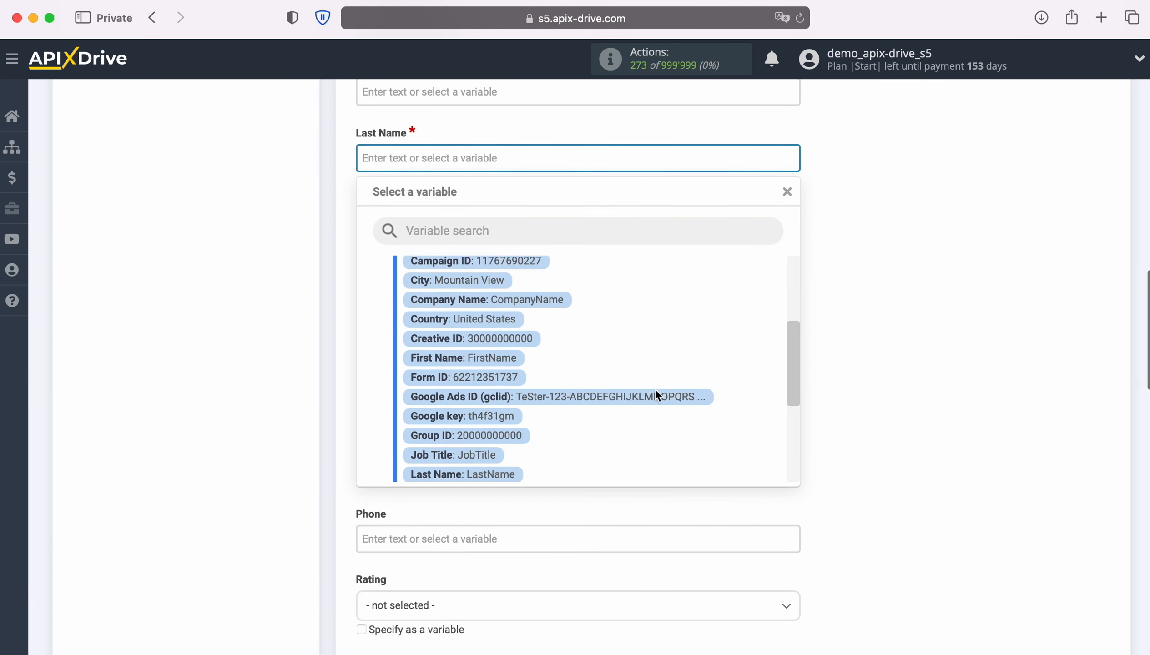
click(504, 412)
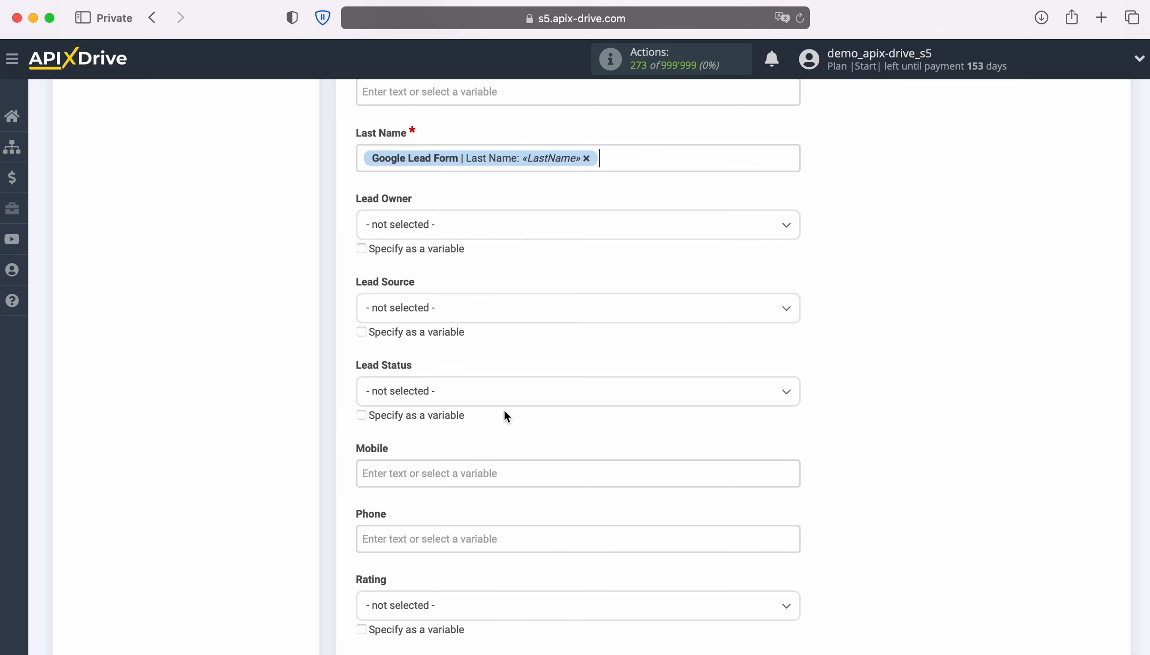
click(612, 314)
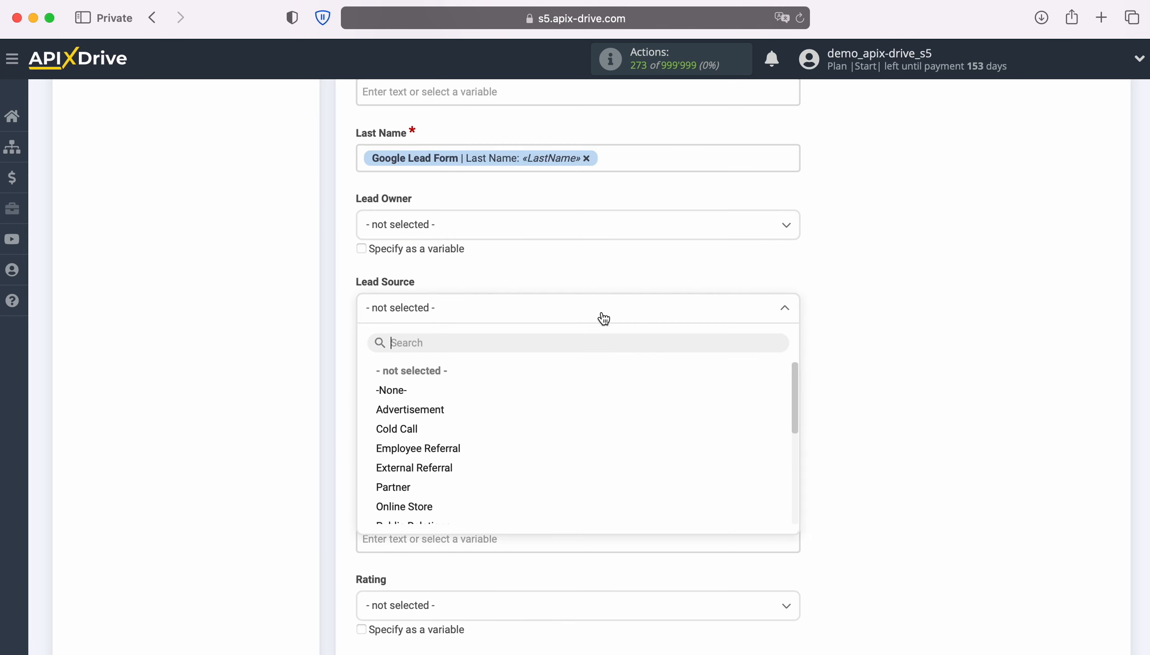
click(407, 407)
Map the form's User Phone to both the Mobile and Phone fields.
scroll(561, 392, down, 3)
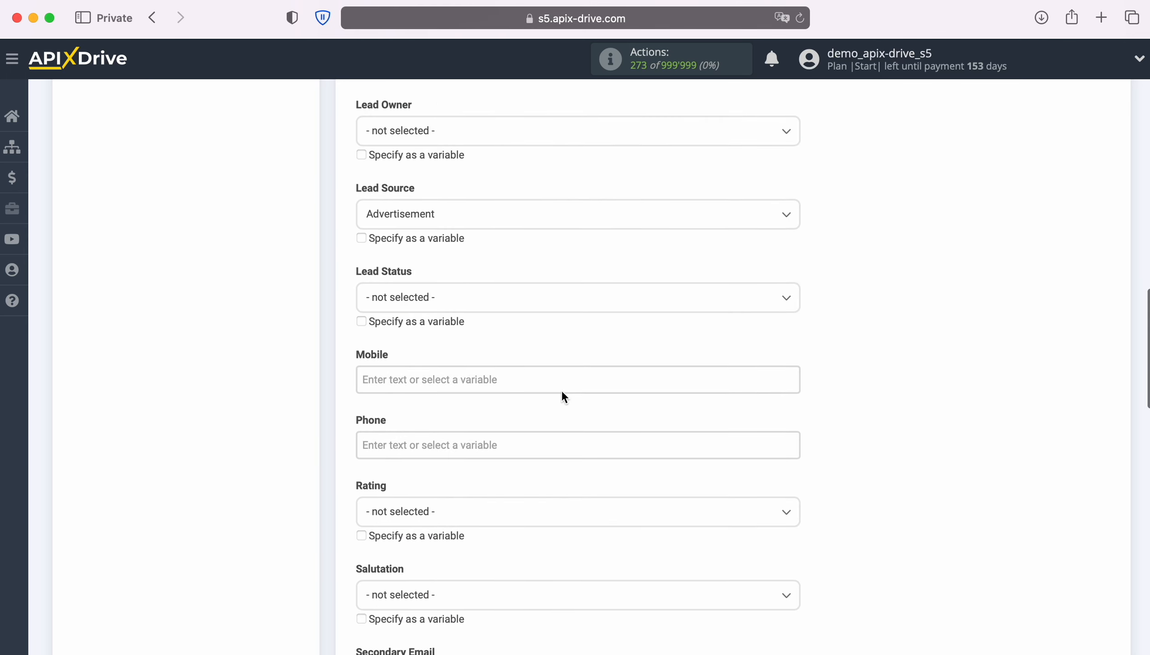
click(546, 380)
scroll(617, 381, down, 10)
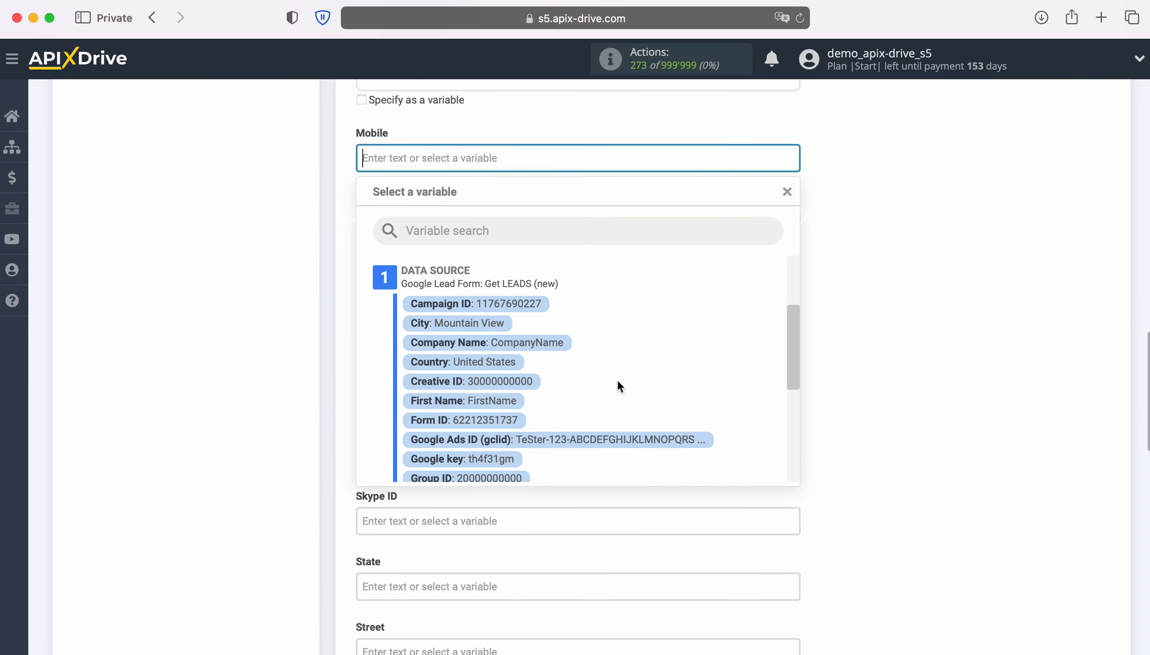
scroll(617, 382, down, 5)
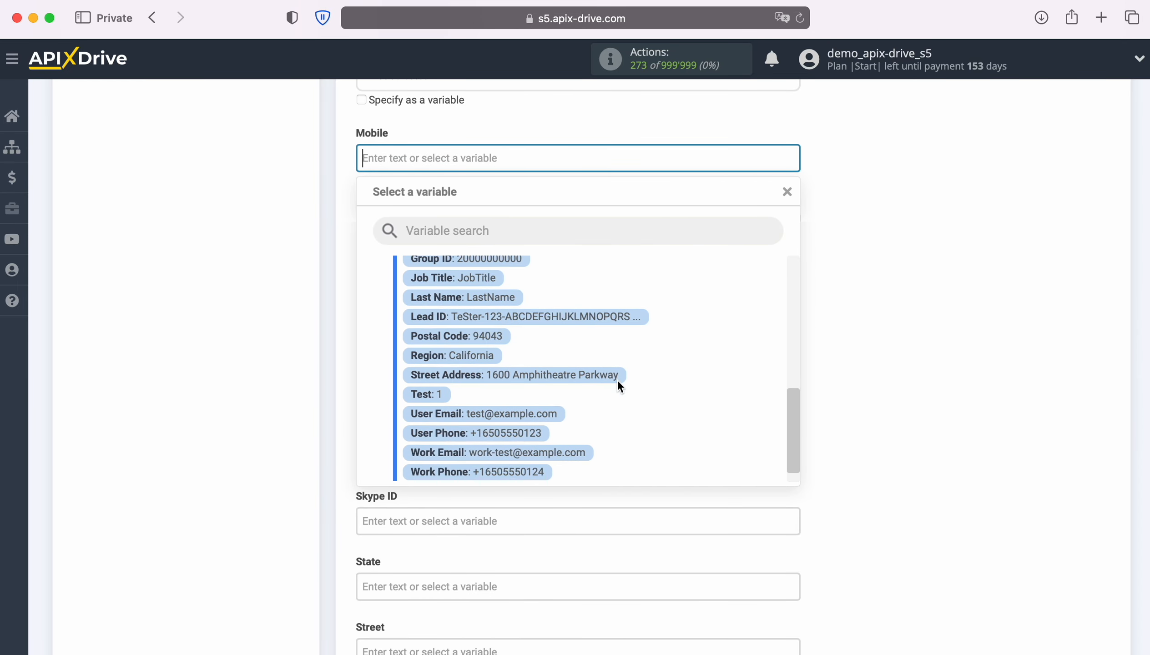
click(524, 408)
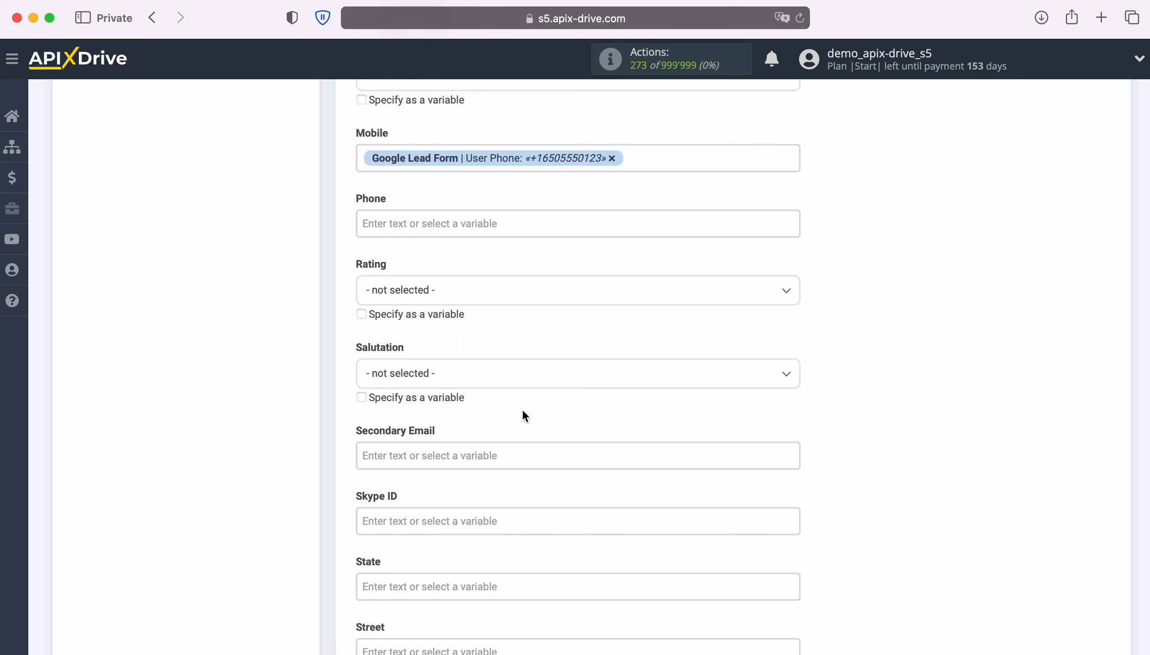
click(455, 228)
scroll(574, 391, down, 10)
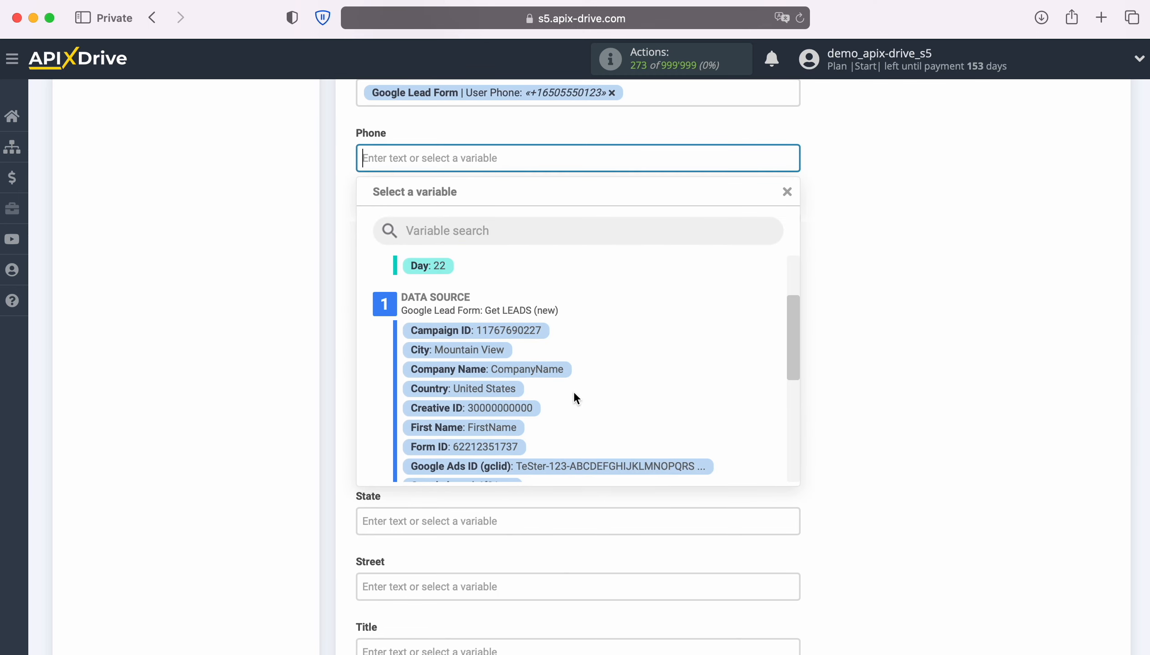
scroll(574, 391, down, 5)
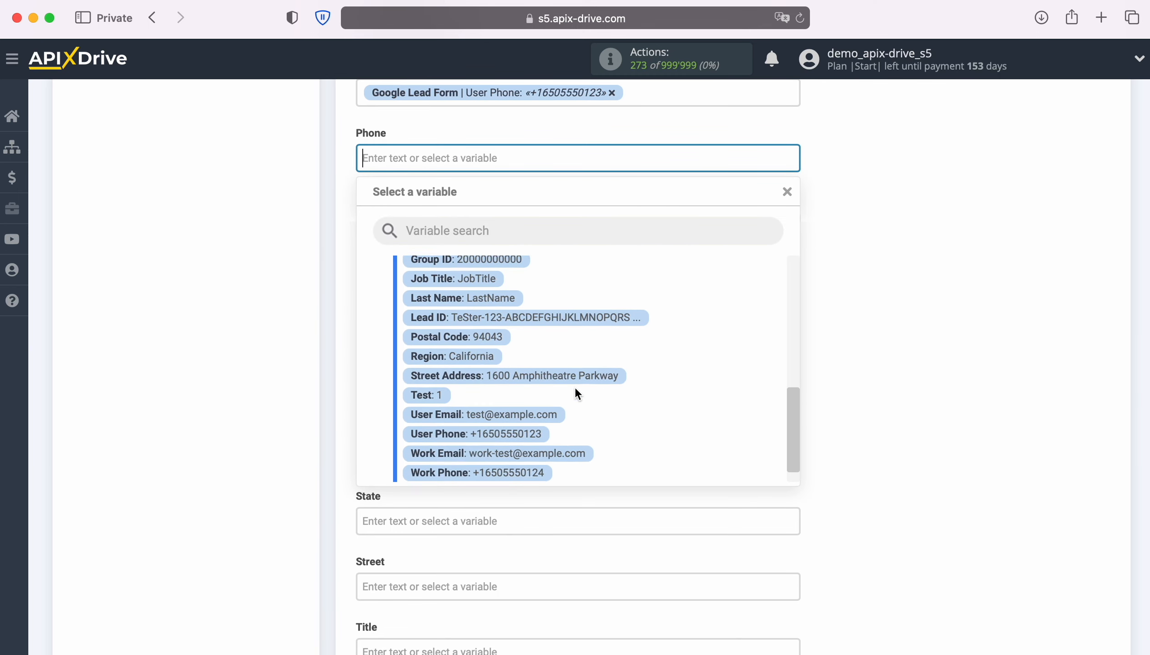
click(520, 423)
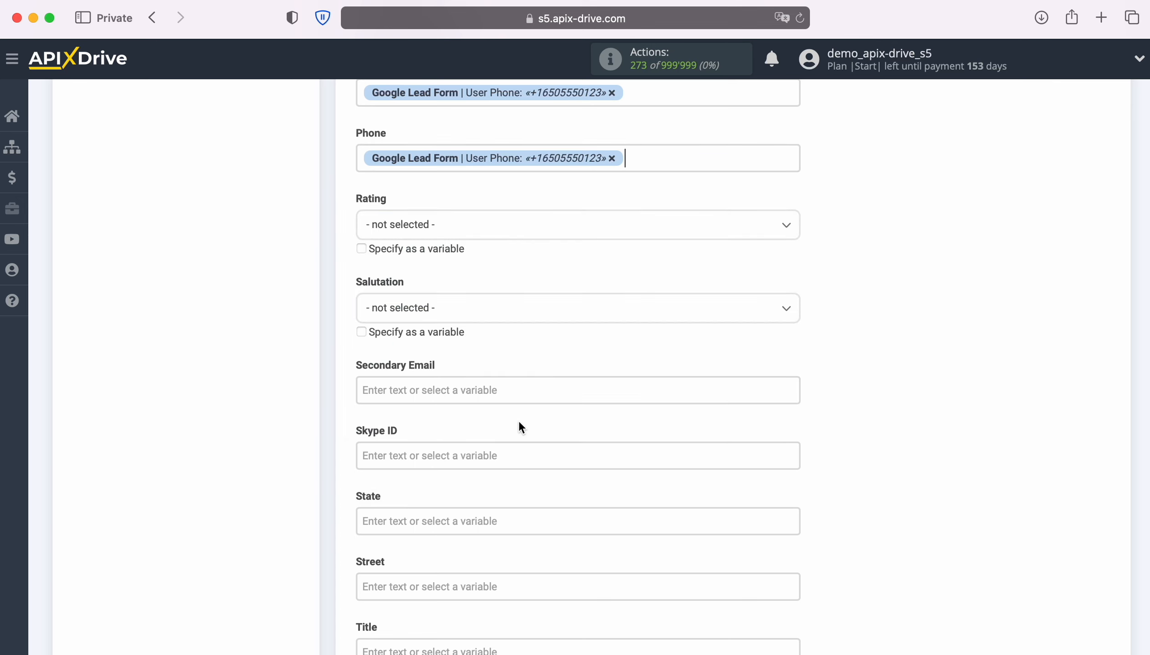
scroll(562, 410, down, 4)
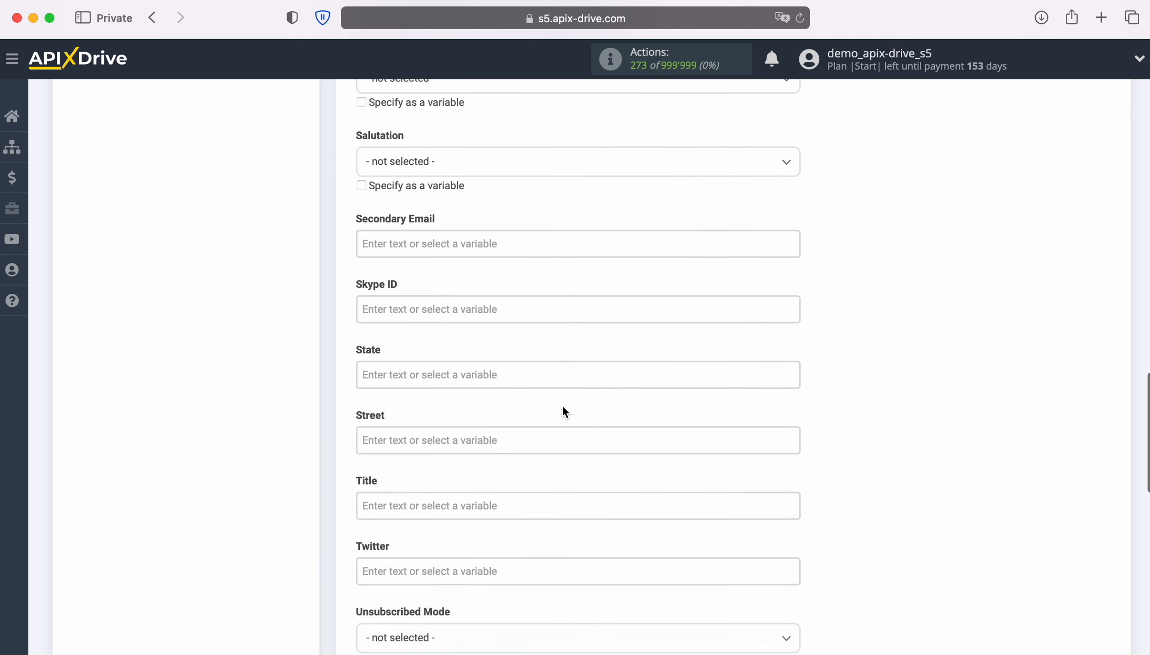
scroll(563, 407, down, 4)
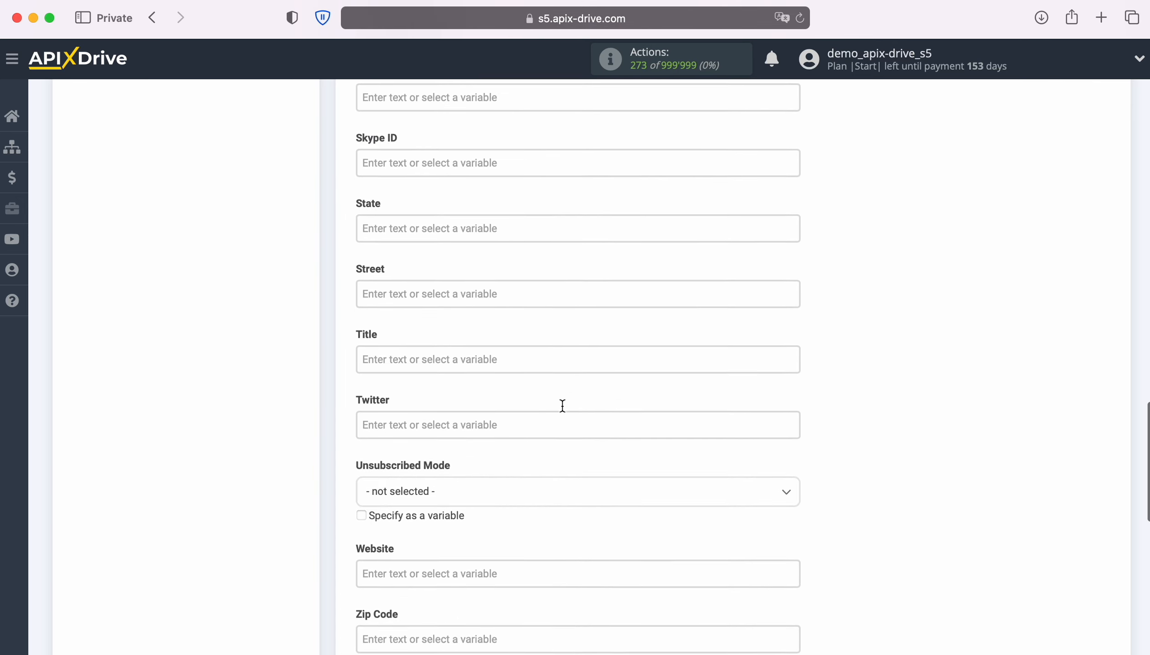
Set Title to 'New Lead from Google Lead Form' plus First Name and Last Name, then save.
click(434, 359)
text(New)
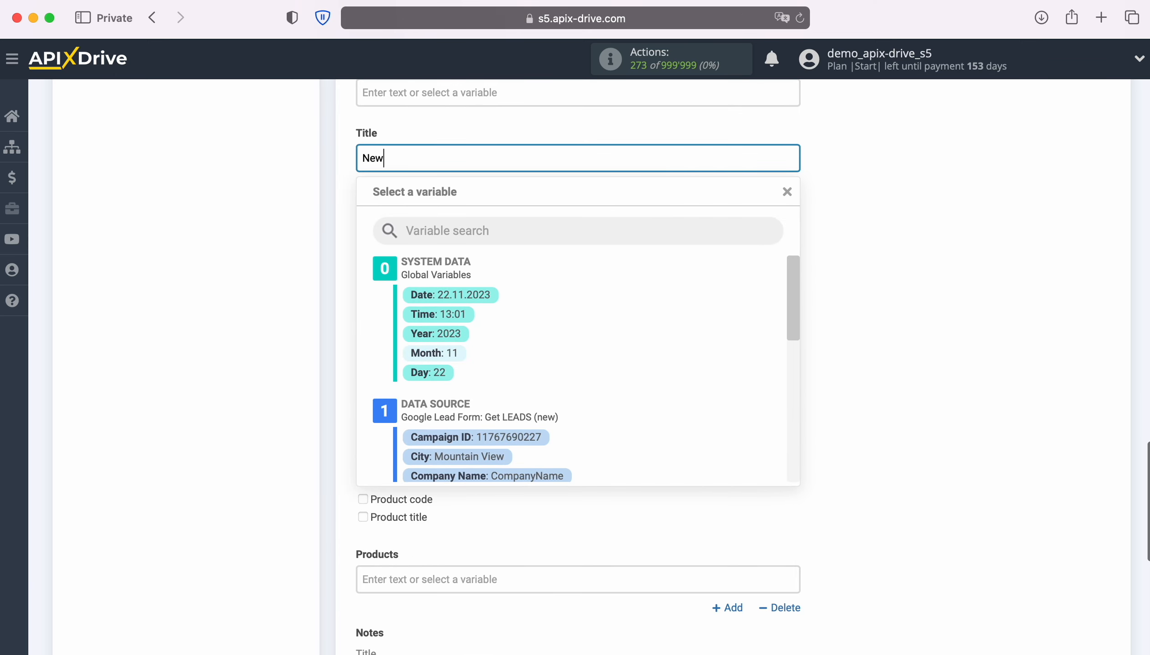
text( Lead from Goo)
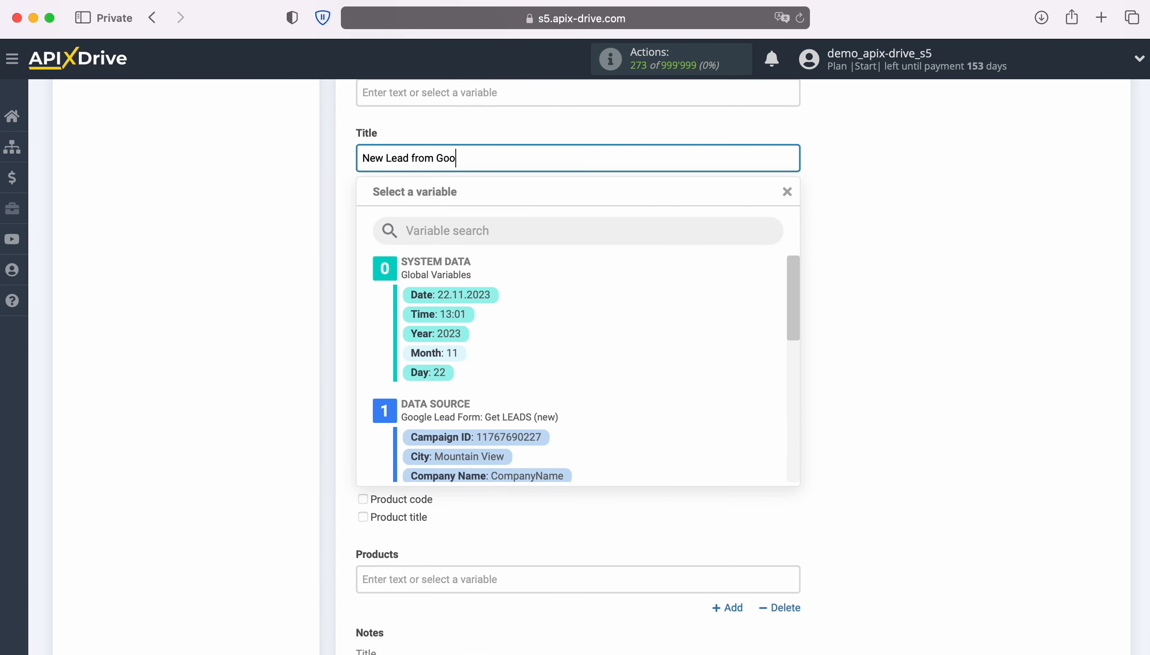
text(gle Lead Form)
scroll(707, 388, down, 4)
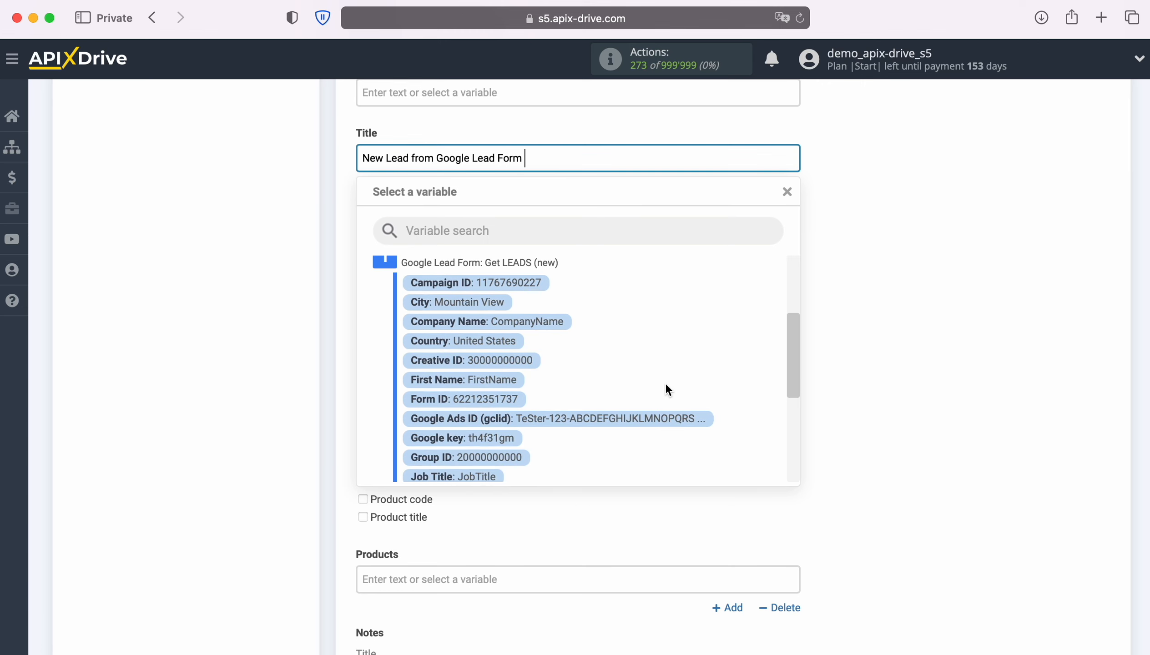
click(488, 379)
click(777, 158)
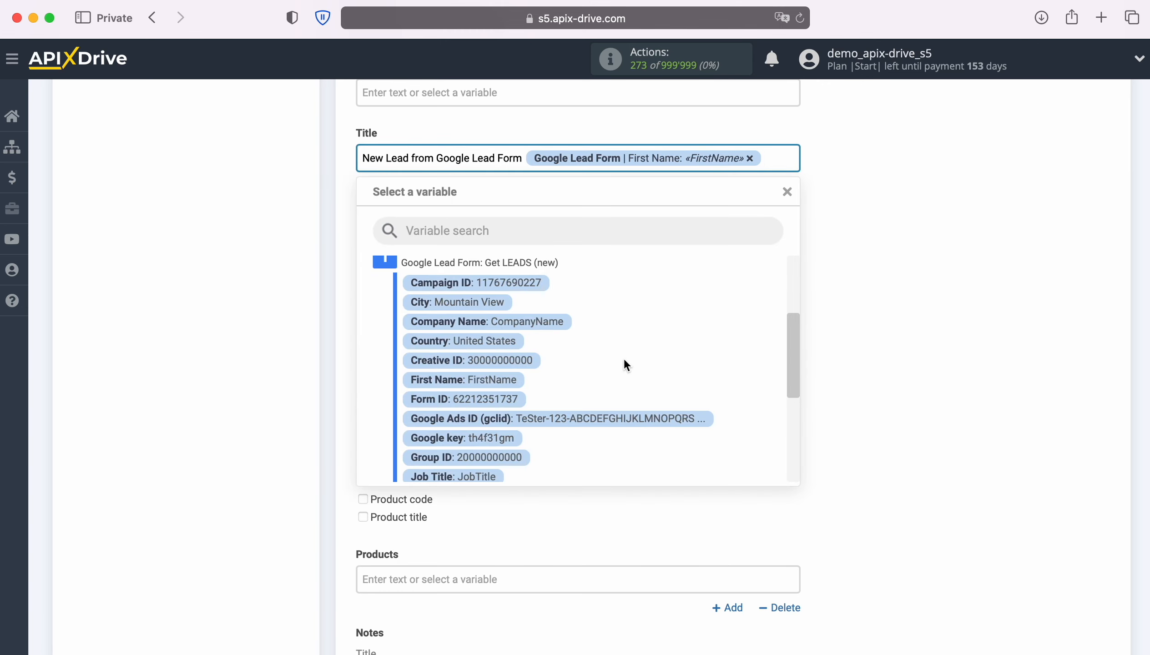
scroll(624, 363, down, 3)
click(474, 393)
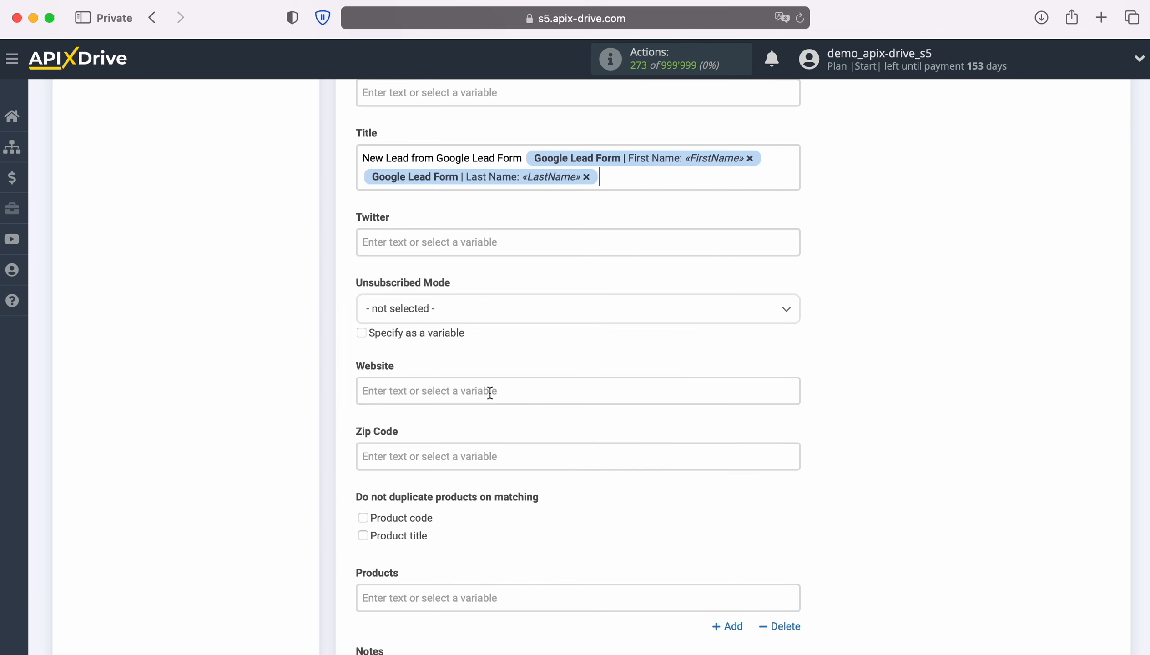
scroll(579, 379, down, 5)
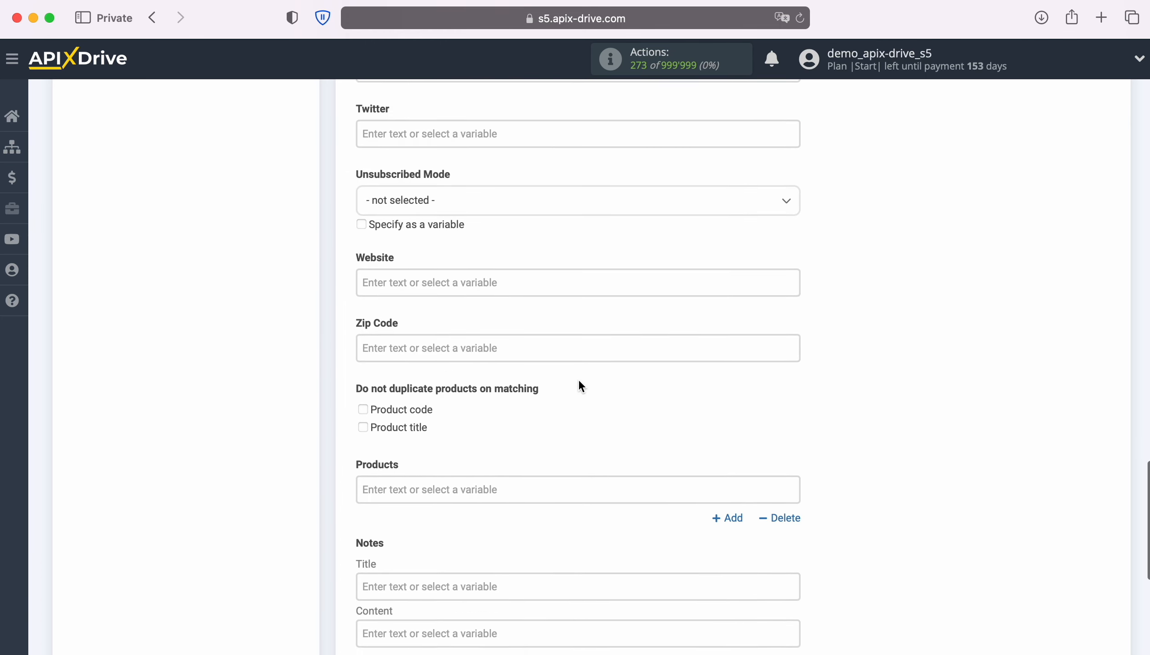
scroll(579, 380, down, 3)
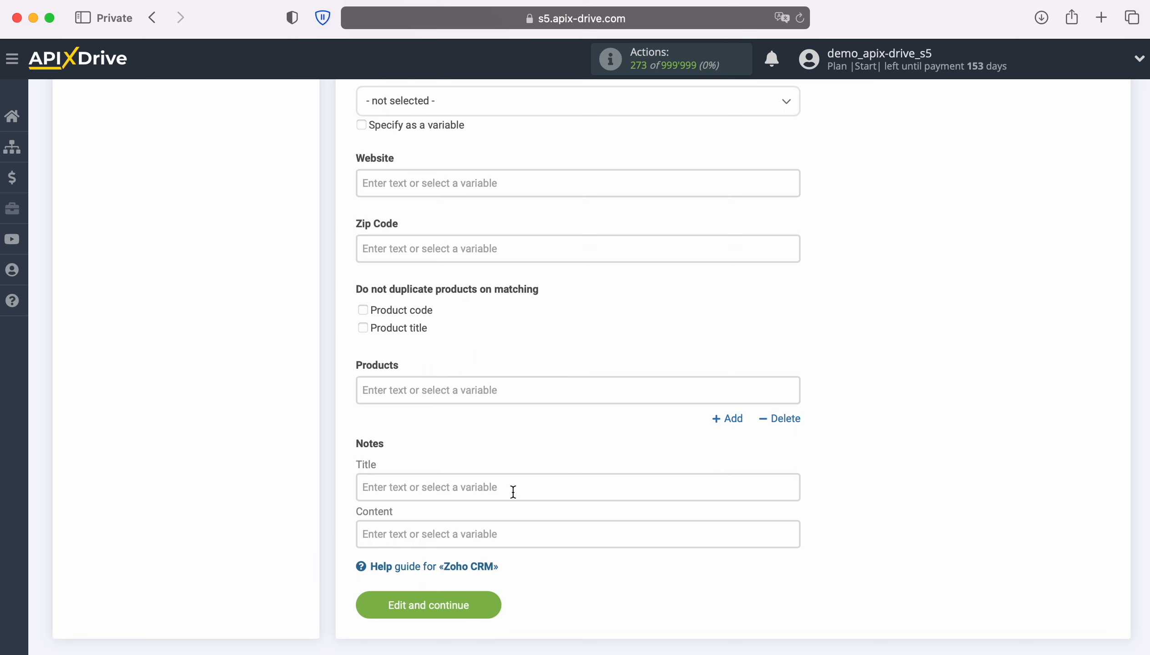
click(493, 604)
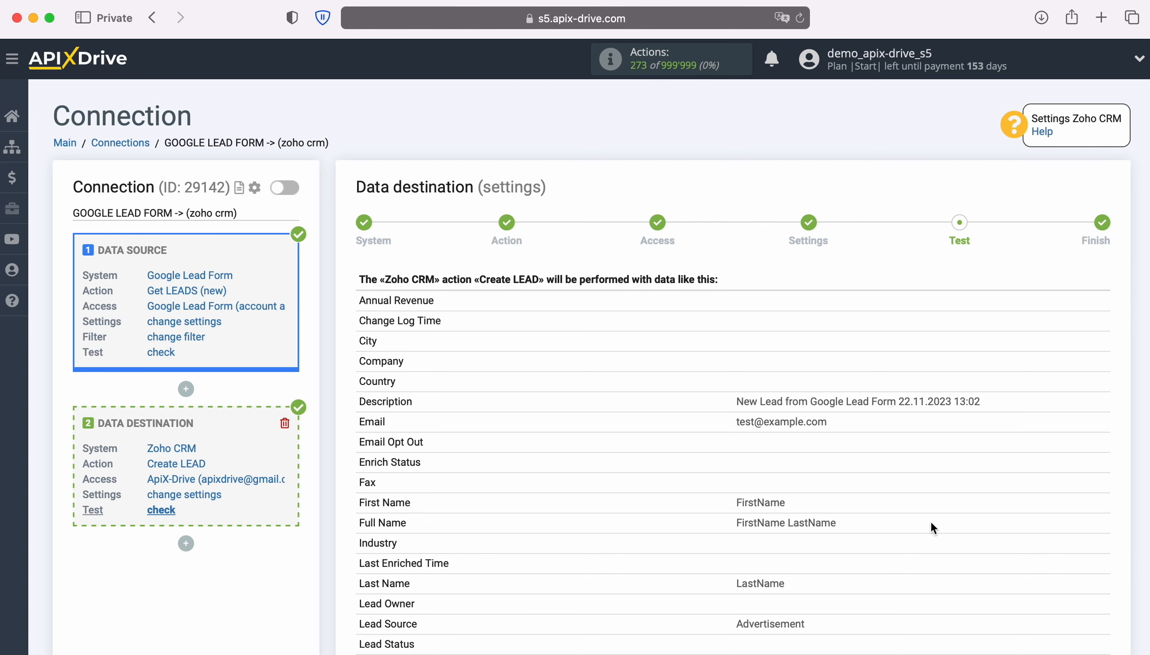
Review the Create LEAD test preview and send the test lead to Zoho CRM.
scroll(1015, 505, down, 6)
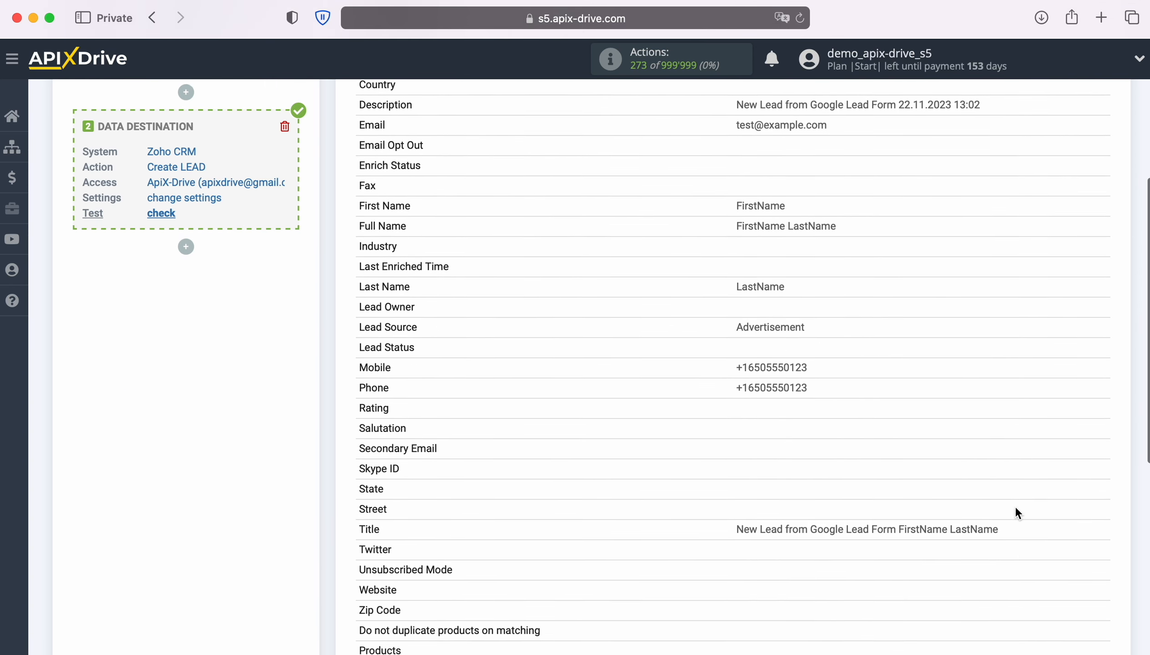
scroll(1015, 505, down, 3)
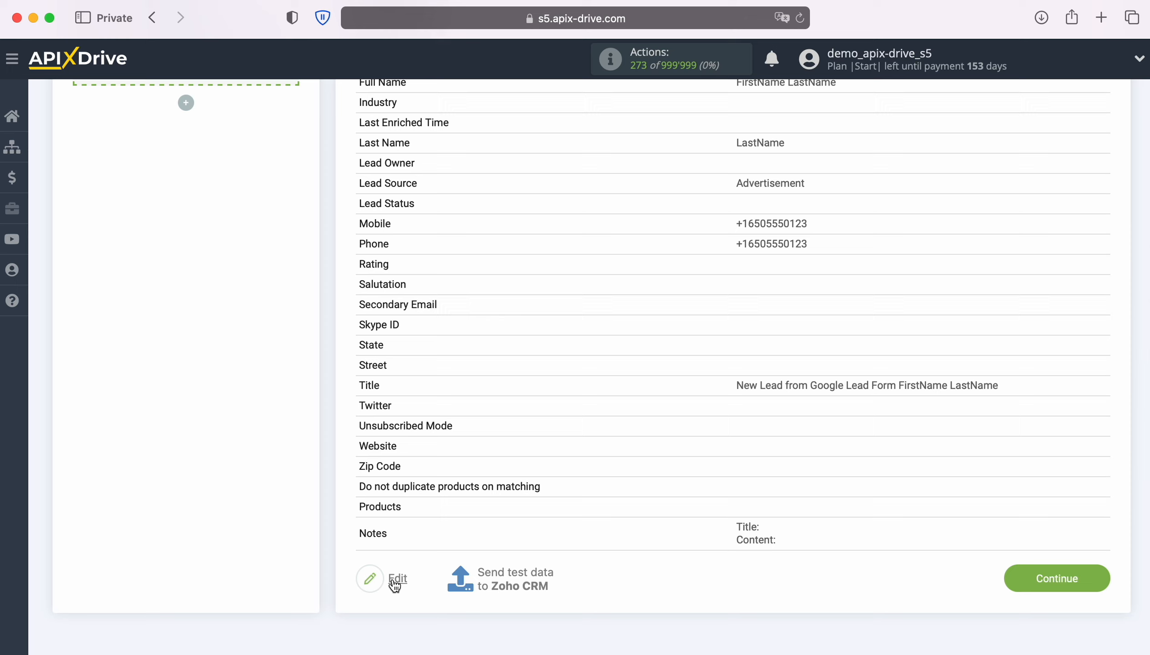
click(515, 572)
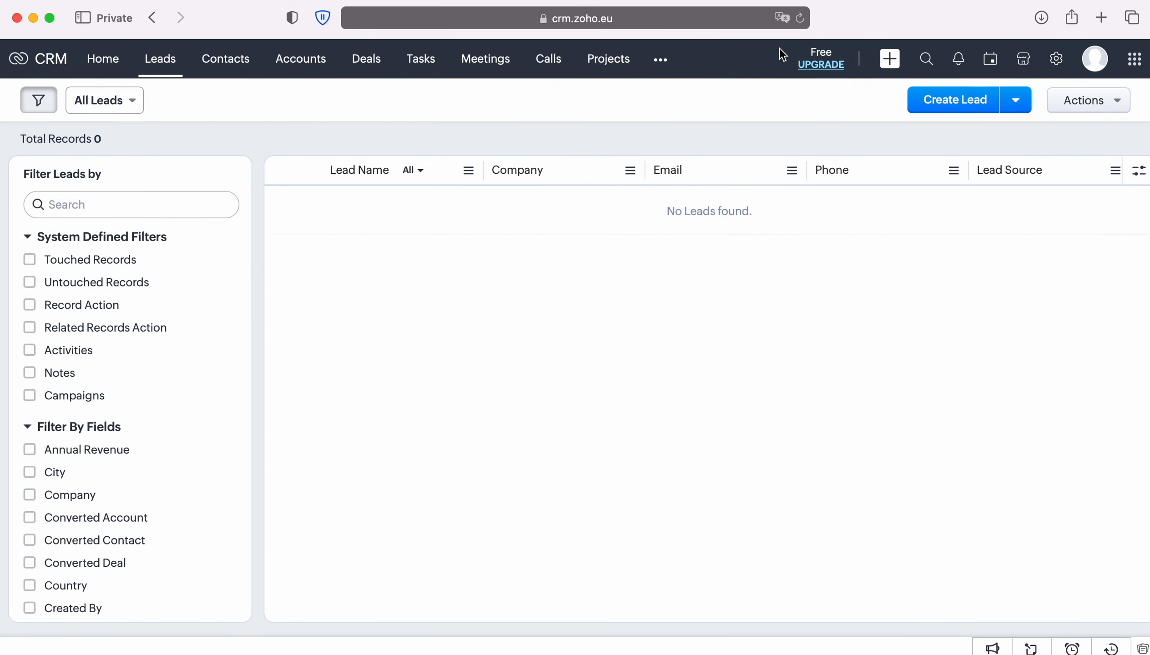
Refresh Zoho CRM Leads and inspect the FirstName LastName lead's Title, phones and Description.
click(800, 18)
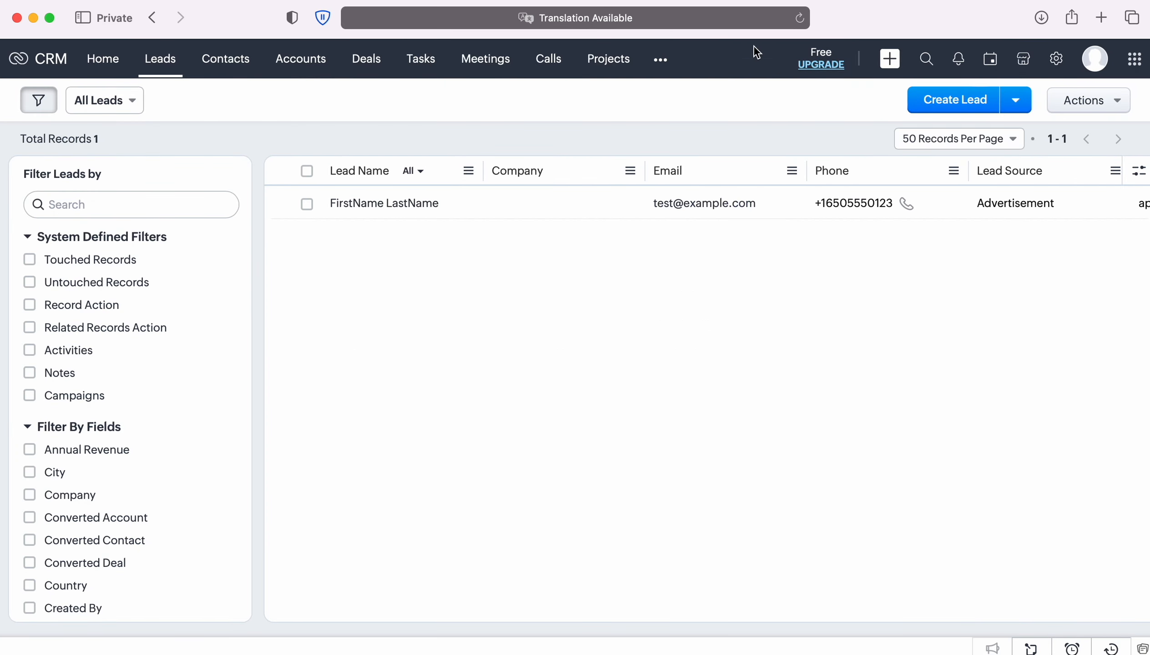
click(400, 207)
scroll(1042, 354, down, 5)
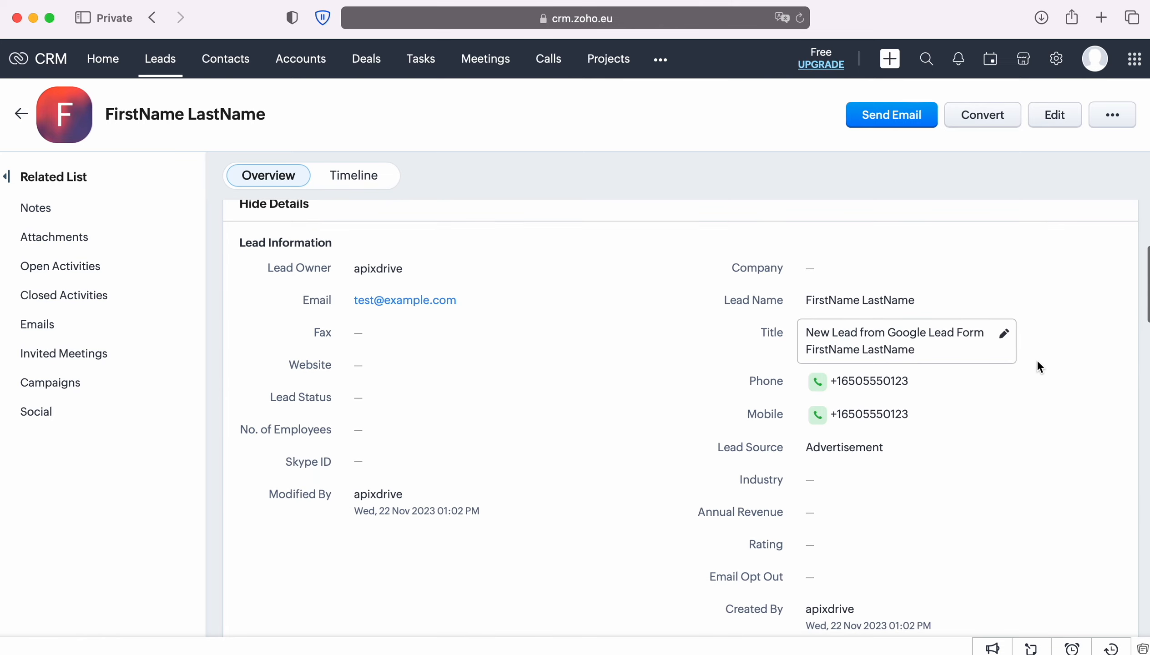
scroll(1037, 359, down, 6)
scroll(1035, 358, down, 2)
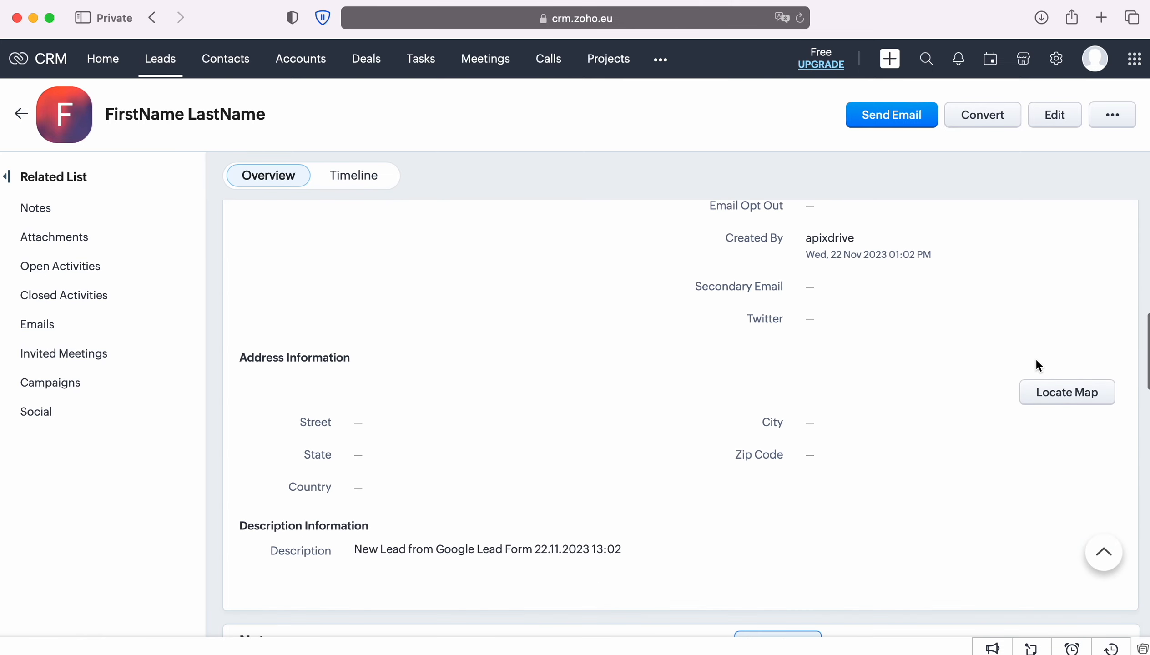
scroll(1034, 360, up, 15)
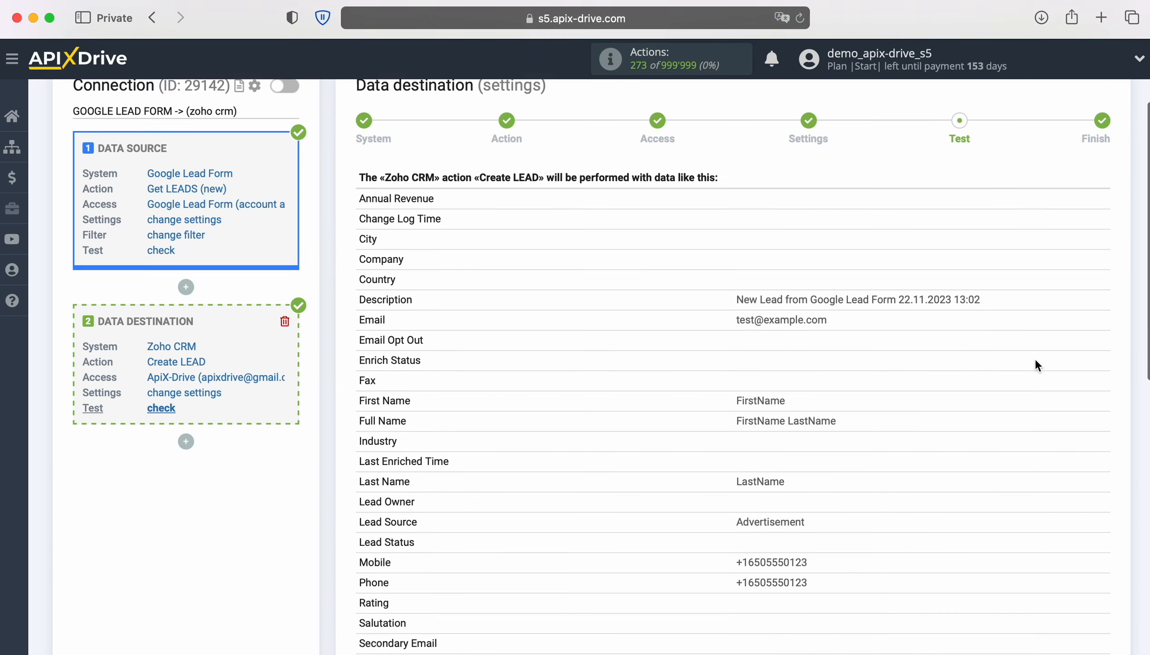
Finish the destination setup and enable auto-update for the connection.
scroll(1035, 359, down, 7)
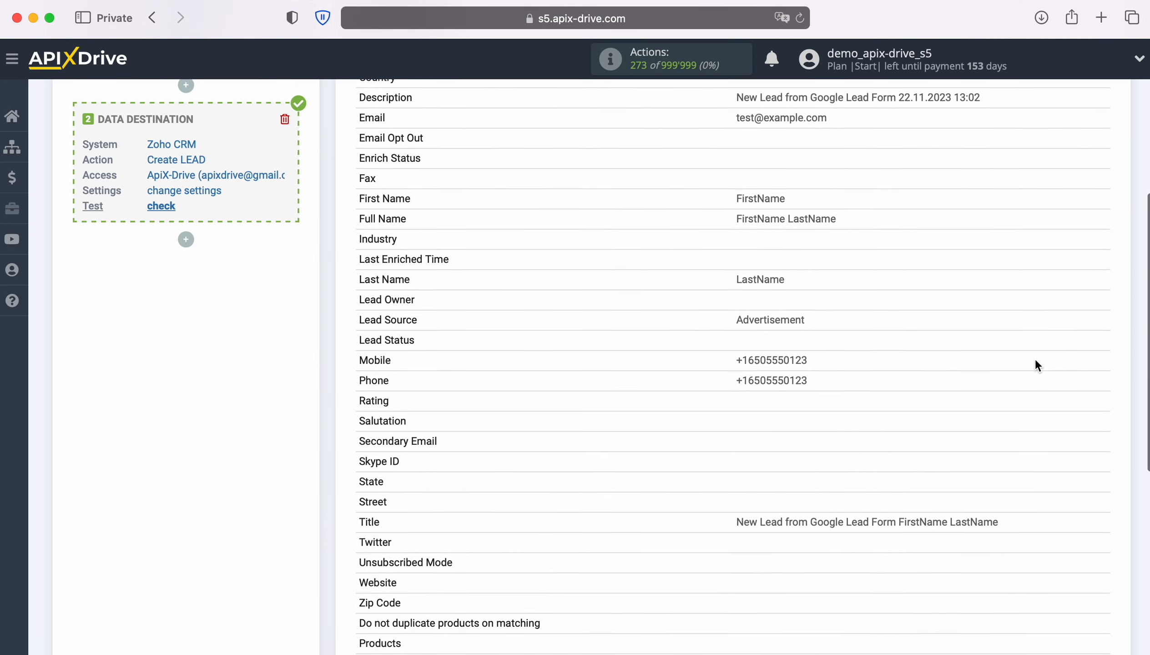
scroll(1035, 360, down, 4)
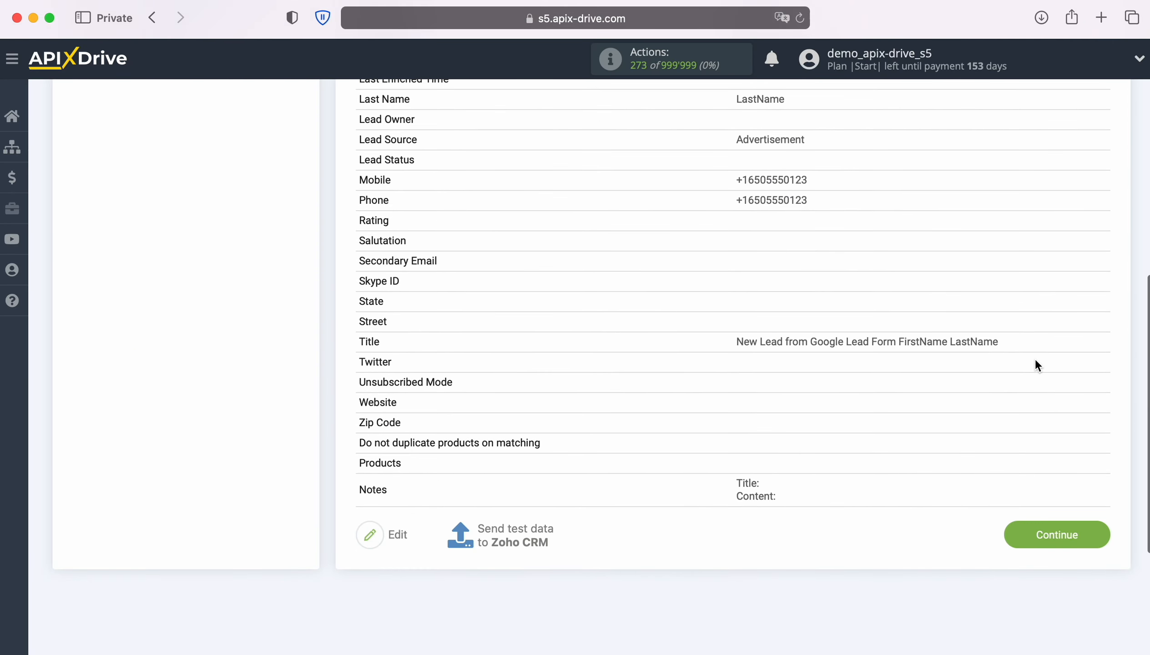
click(1094, 532)
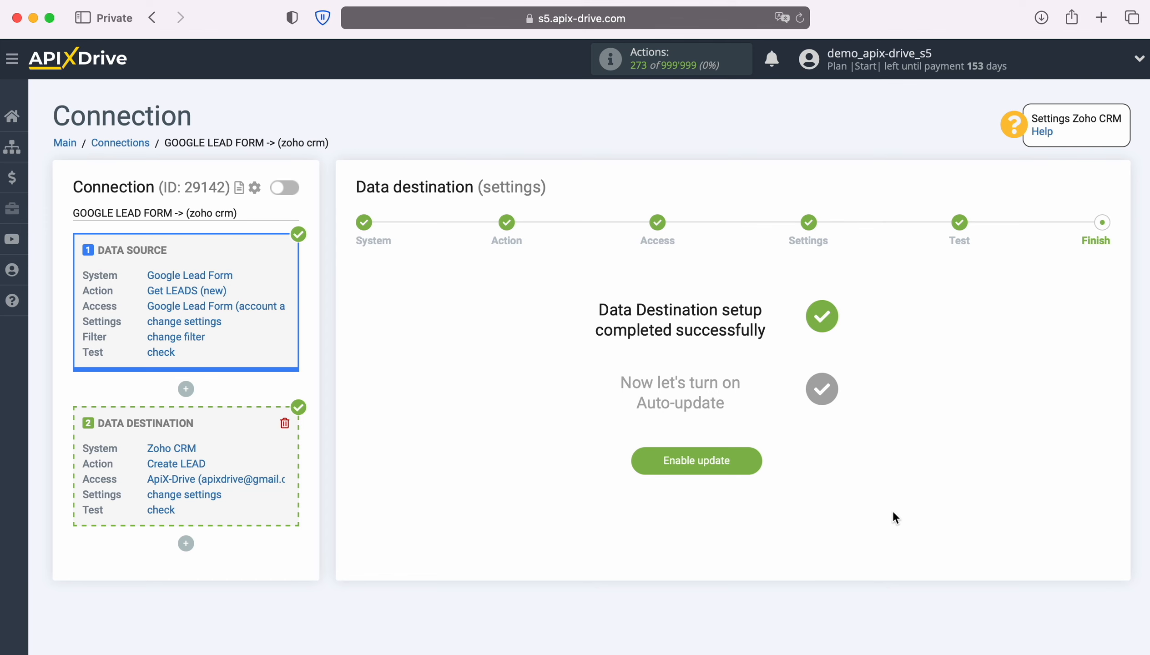
click(754, 455)
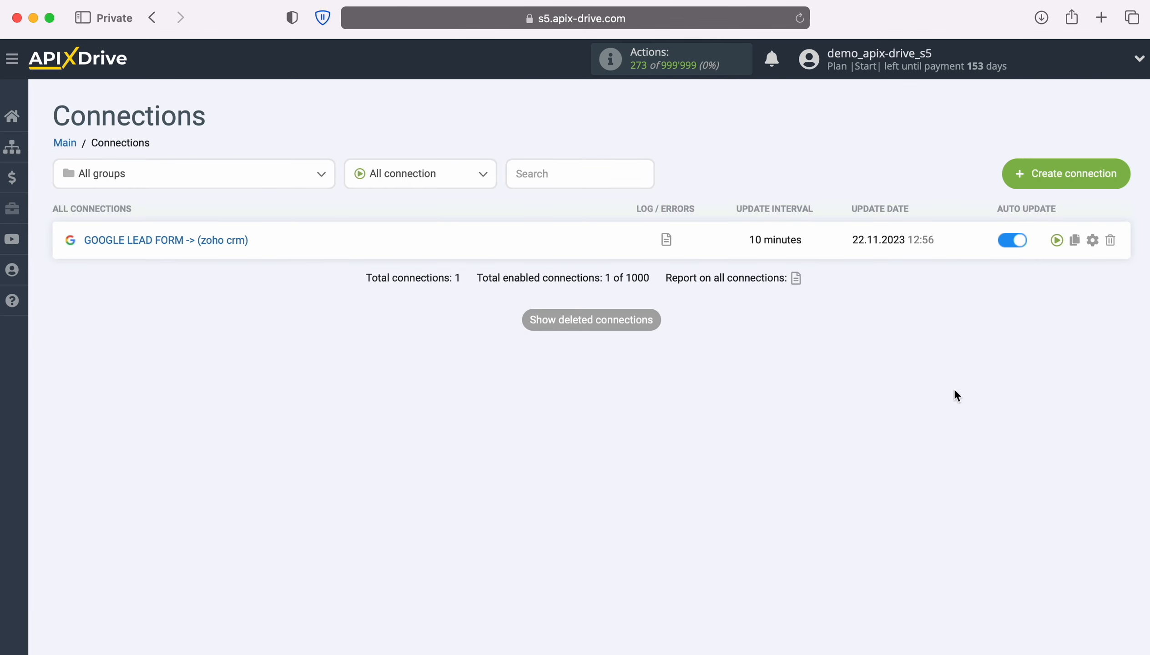
Change the connection's update interval to 5 minutes and save the settings.
click(1092, 239)
click(714, 363)
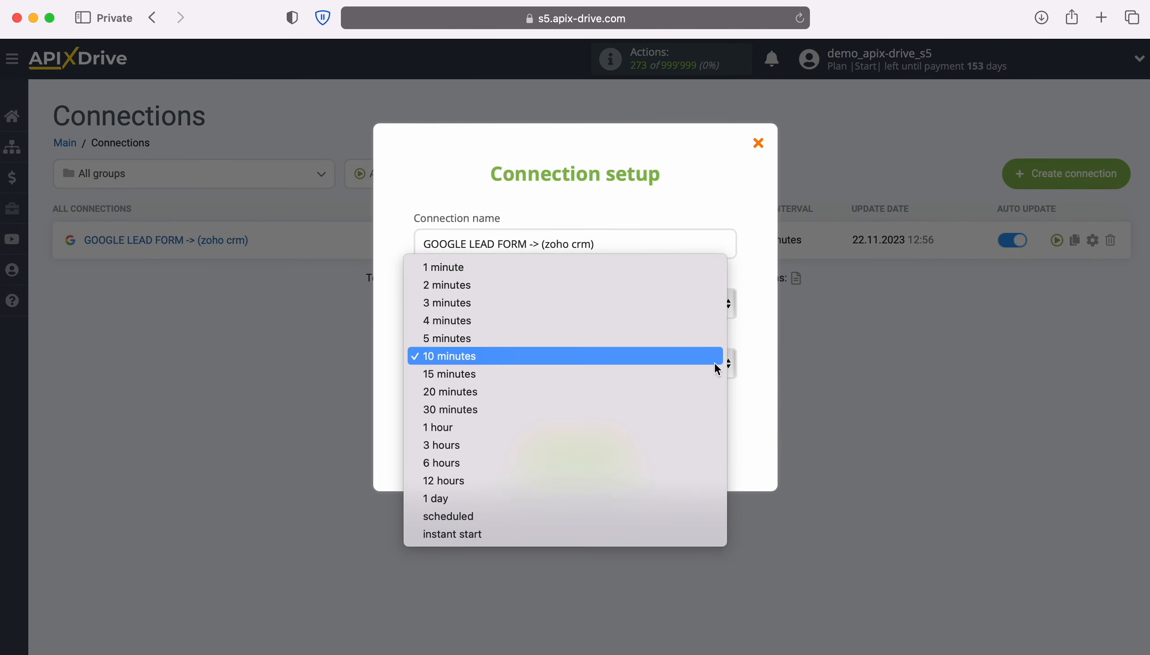
click(635, 338)
click(624, 446)
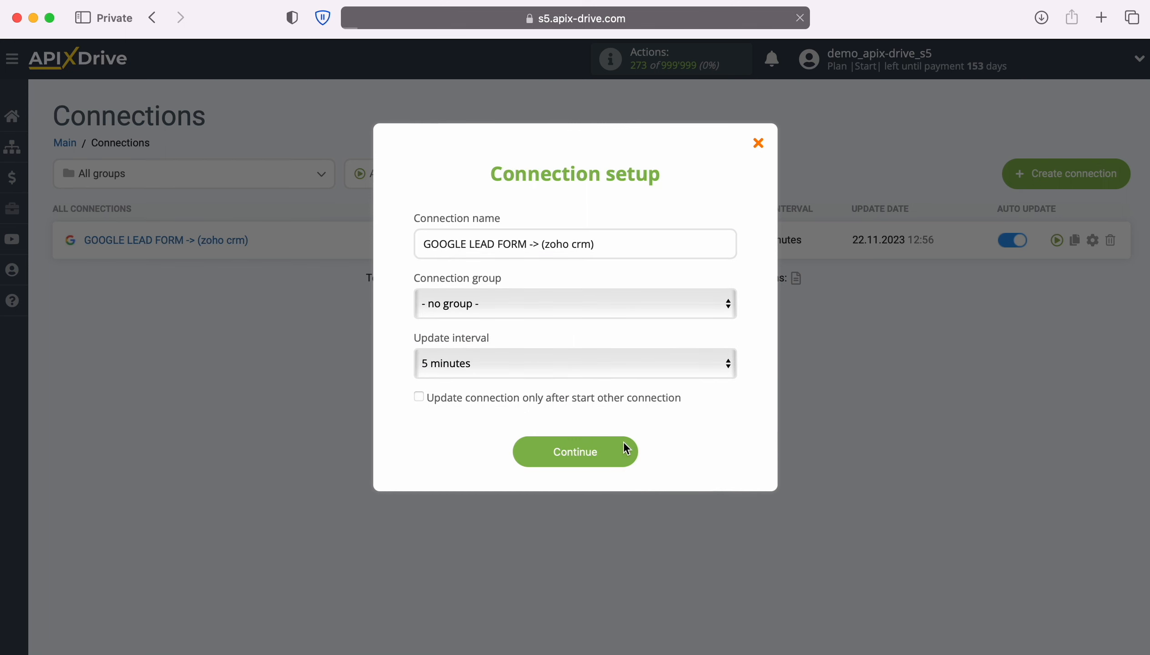